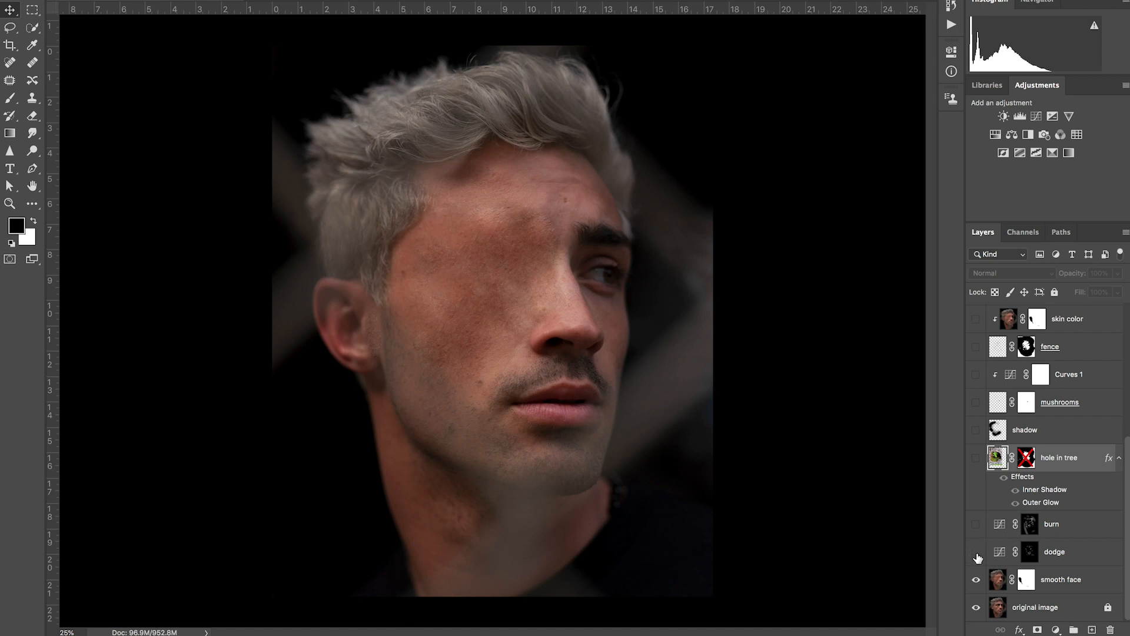
Step: Make the dodge, burn and hole in tree layers visible
click(976, 524)
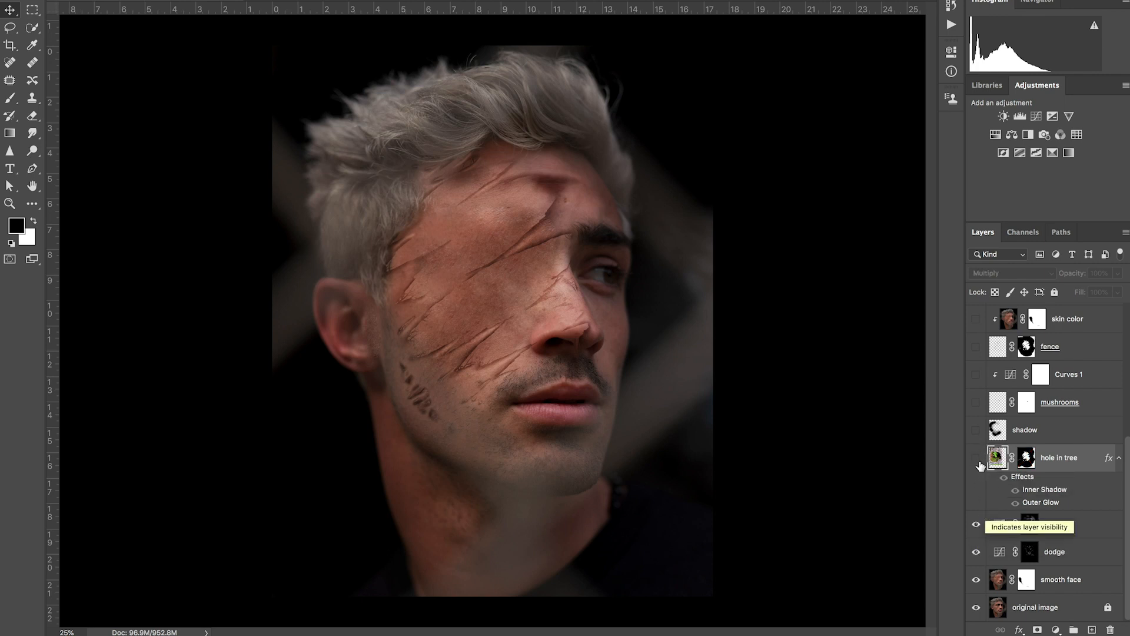
click(977, 462)
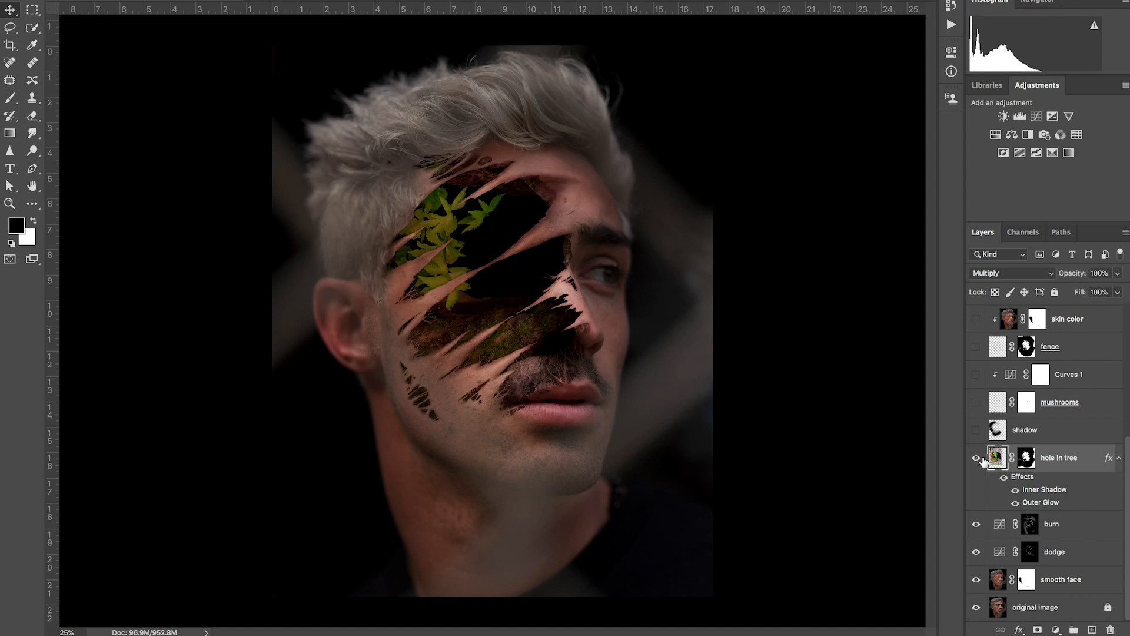
Step: Compare the hole in tree layer unmasked and in Normal blend mode, and return it to its masked Multiply setting
shift+click(1026, 458)
click(998, 273)
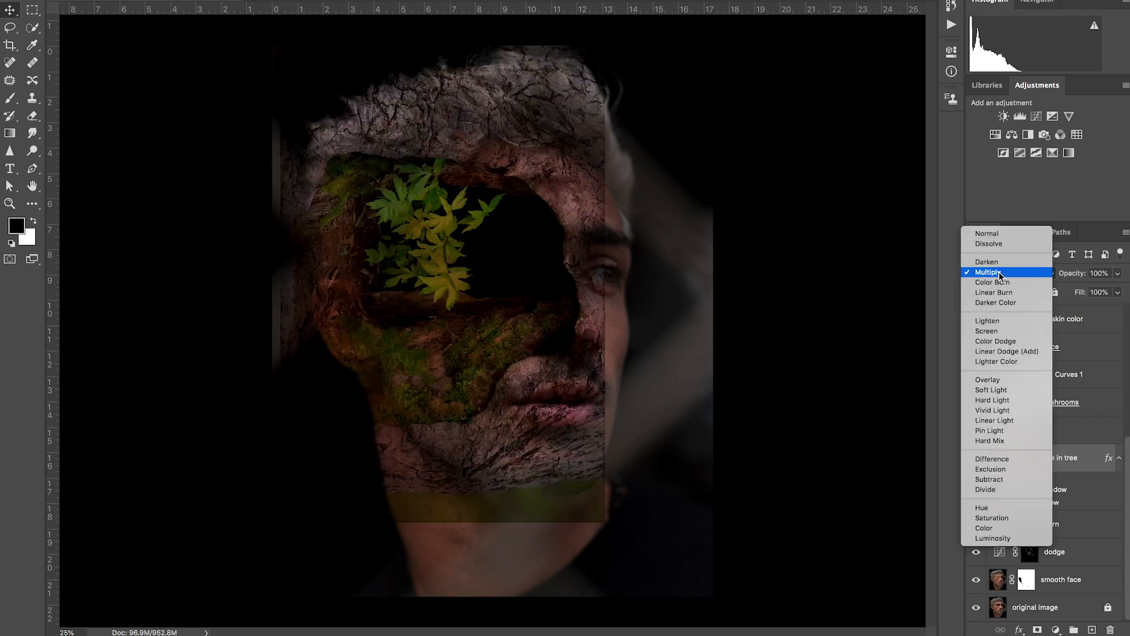
click(1004, 234)
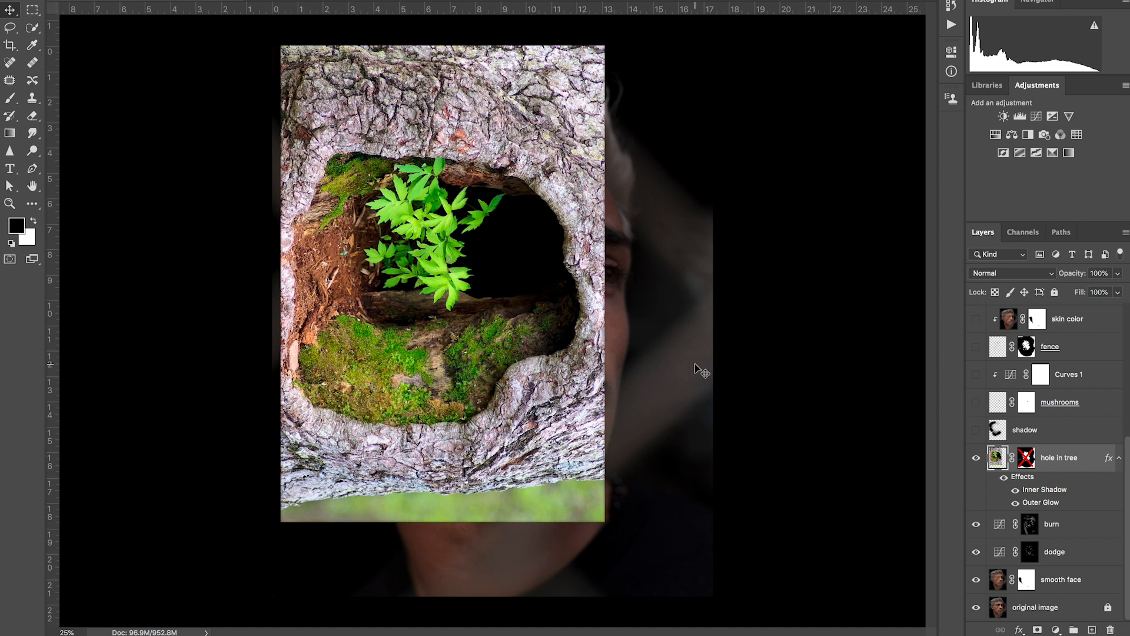
shift+click(1027, 463)
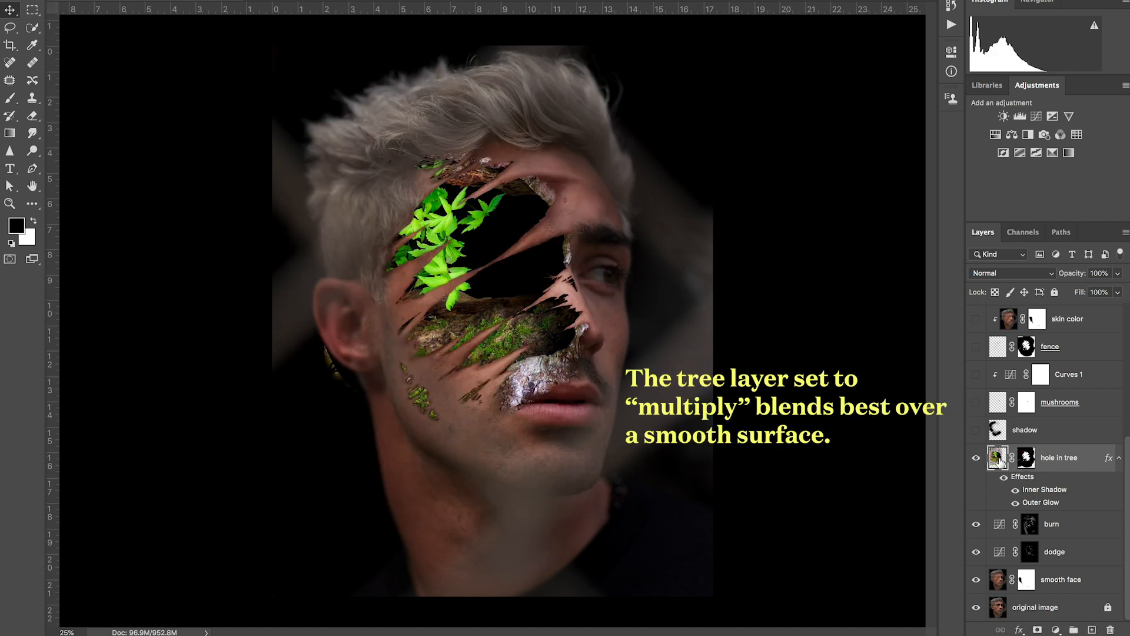
click(1022, 273)
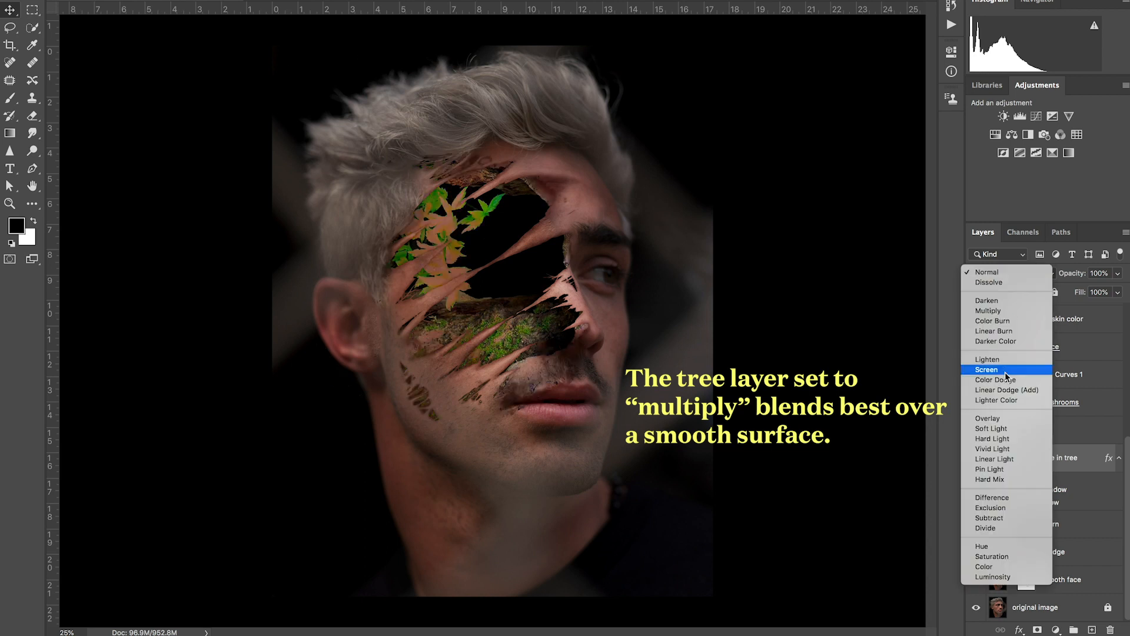
click(1005, 310)
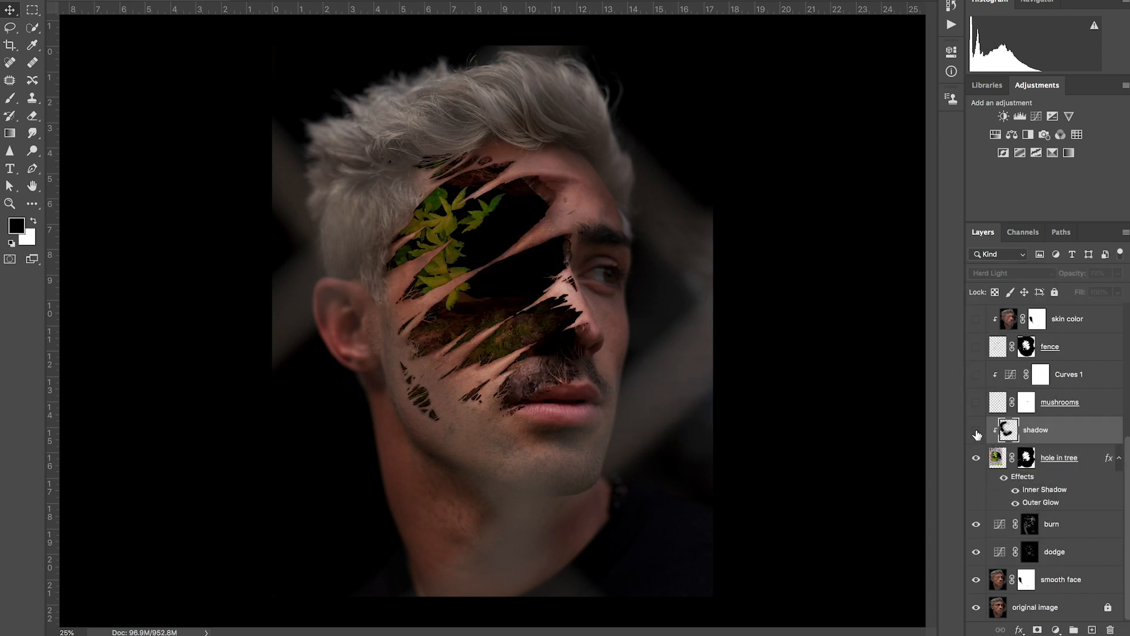
Step: Show the shadow layer clipped to the hole in tree, along with the mushrooms, Curves 1 and fence layers
click(976, 430)
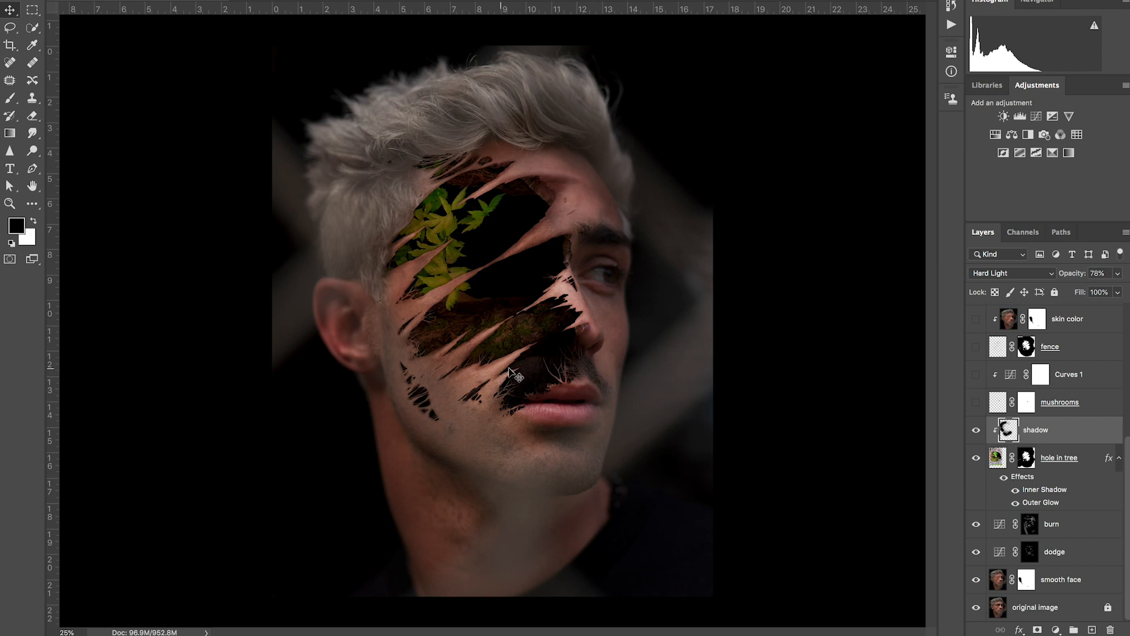
click(976, 402)
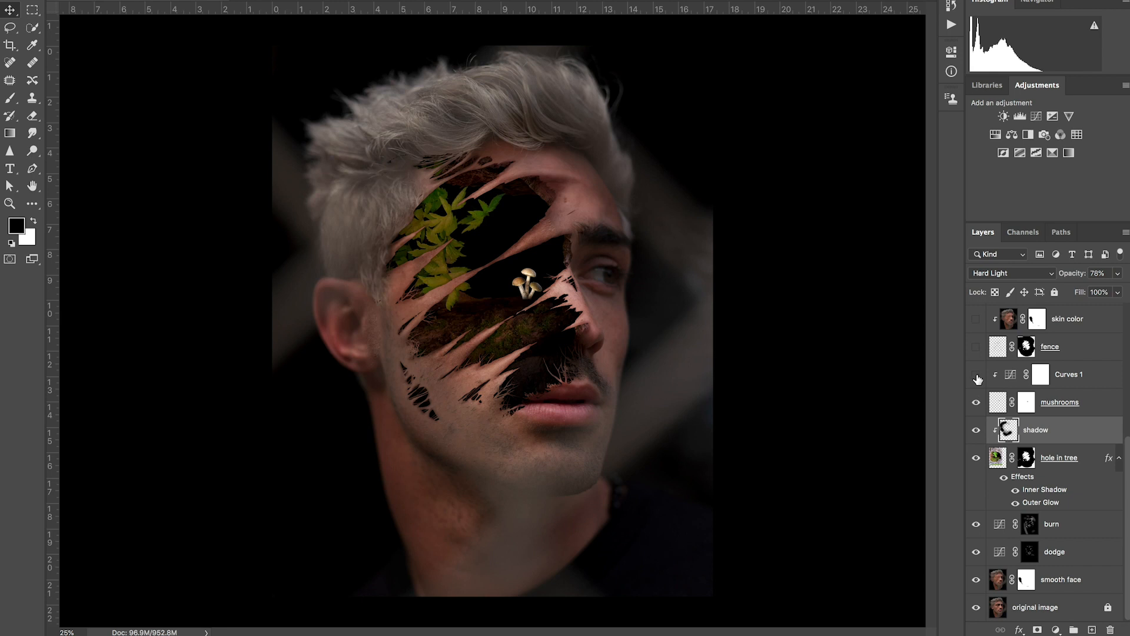
click(976, 375)
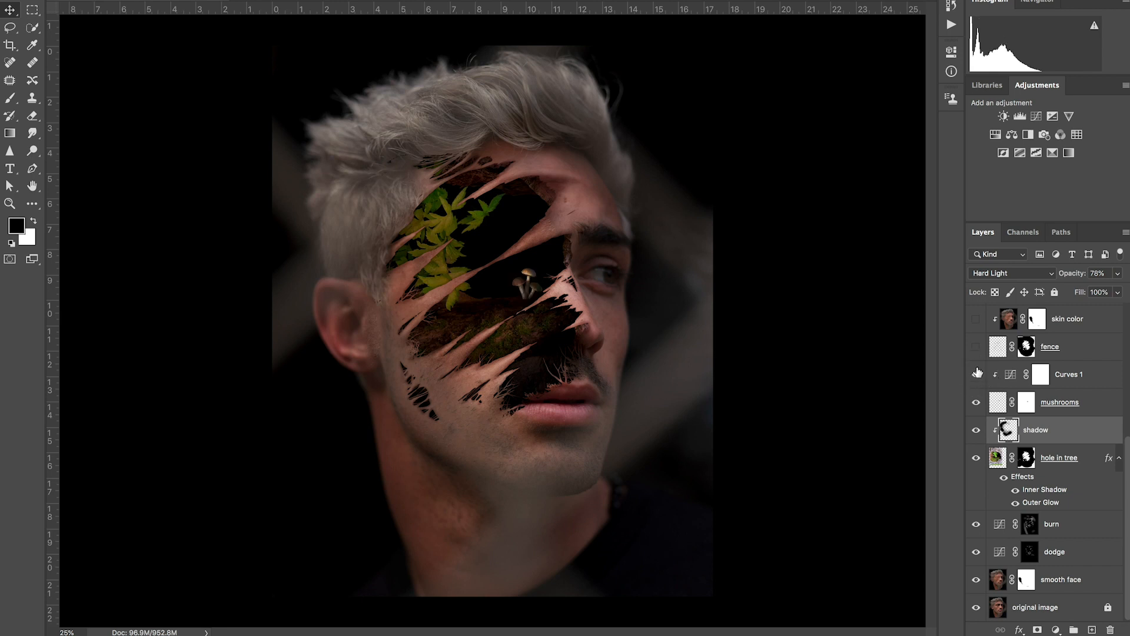
click(977, 347)
Step: Make the skin color layer, the burn layer clipped above it and the leaves layer visible
scroll(978, 351, up, 2)
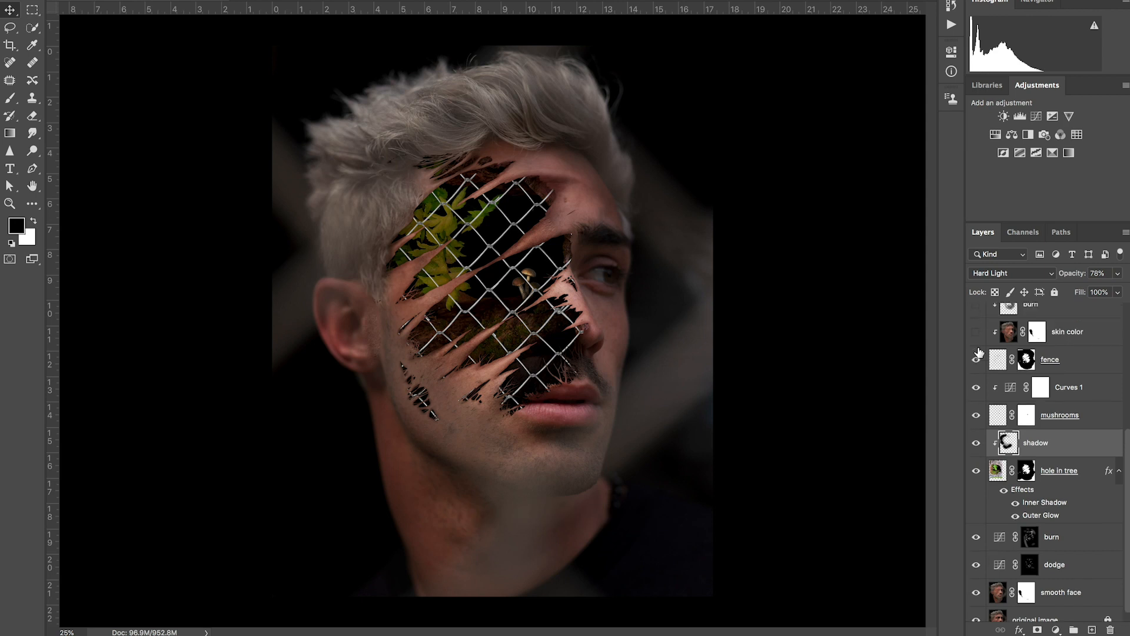
click(977, 348)
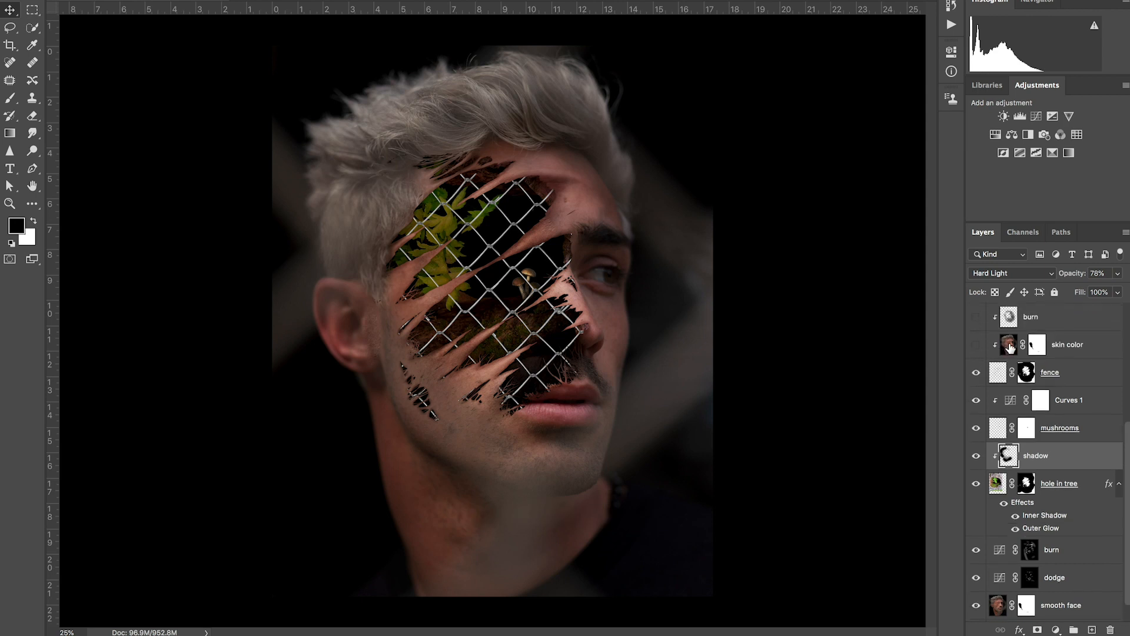
click(1010, 347)
click(976, 348)
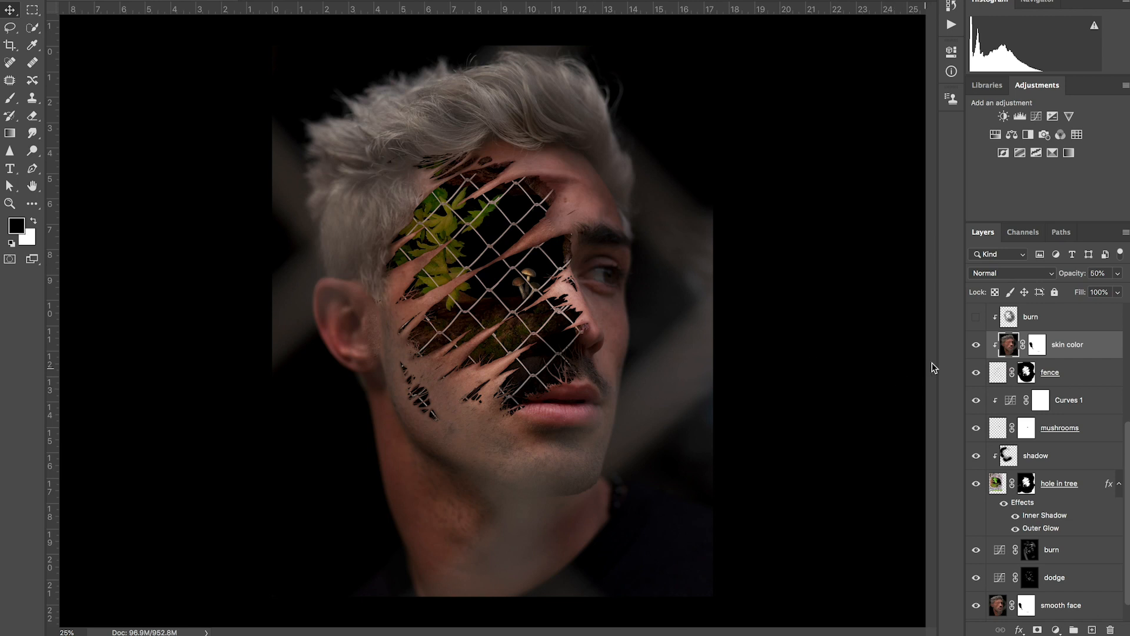
scroll(977, 348, up, 1)
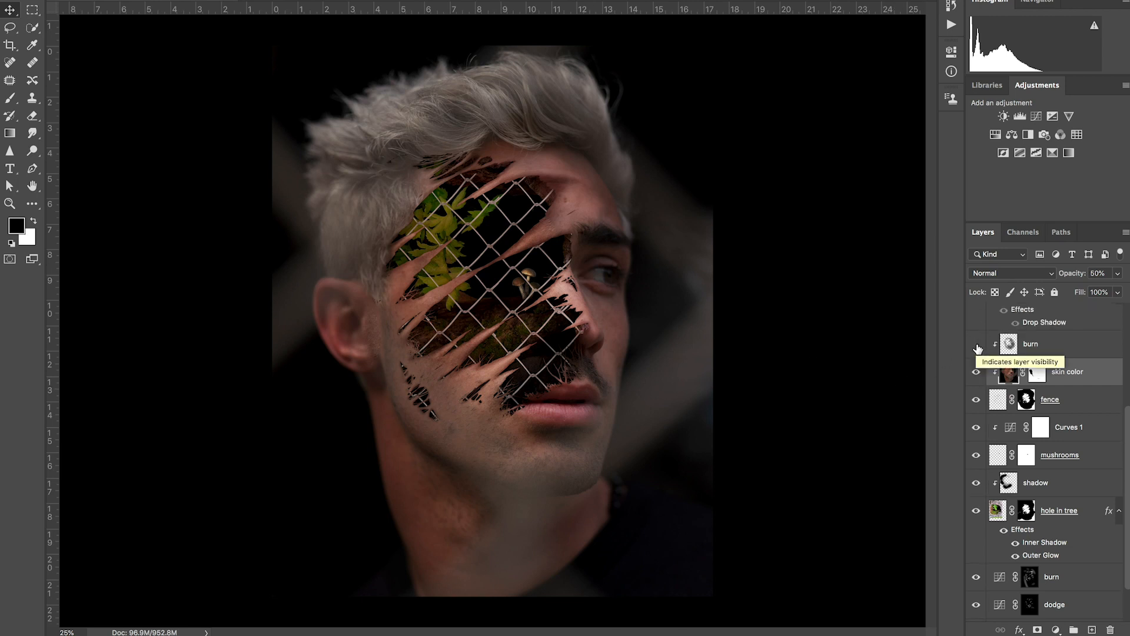
scroll(977, 347, up, 3)
click(976, 369)
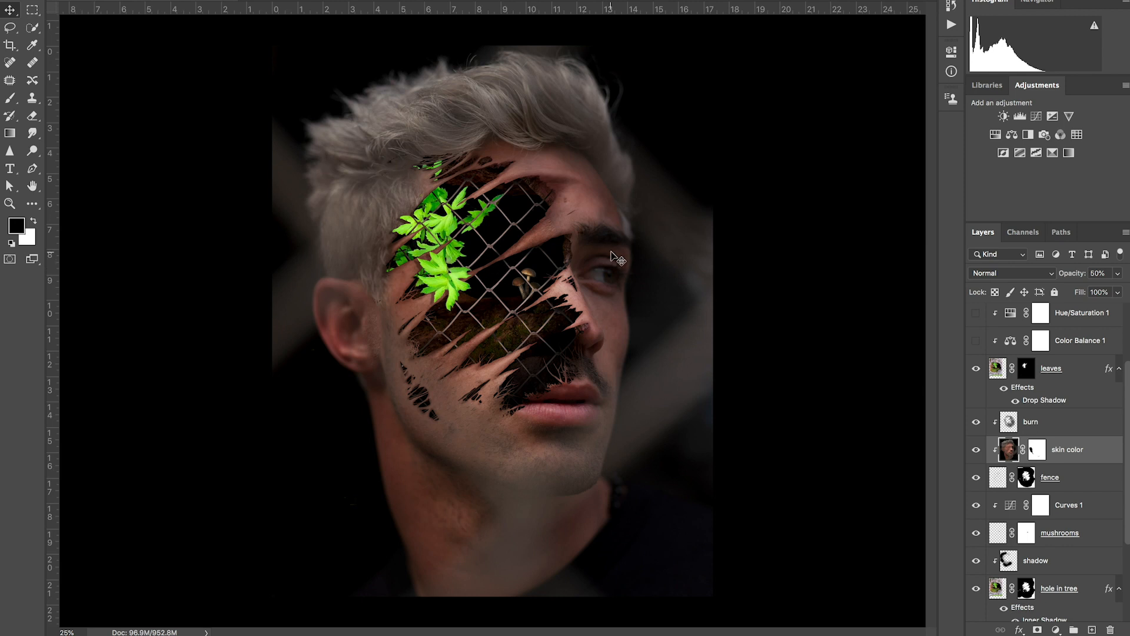
Step: Show the Color Balance 1, Hue/Saturation 1, particles and Fence Face_Final layers to preview the finished composite
scroll(978, 353, up, 3)
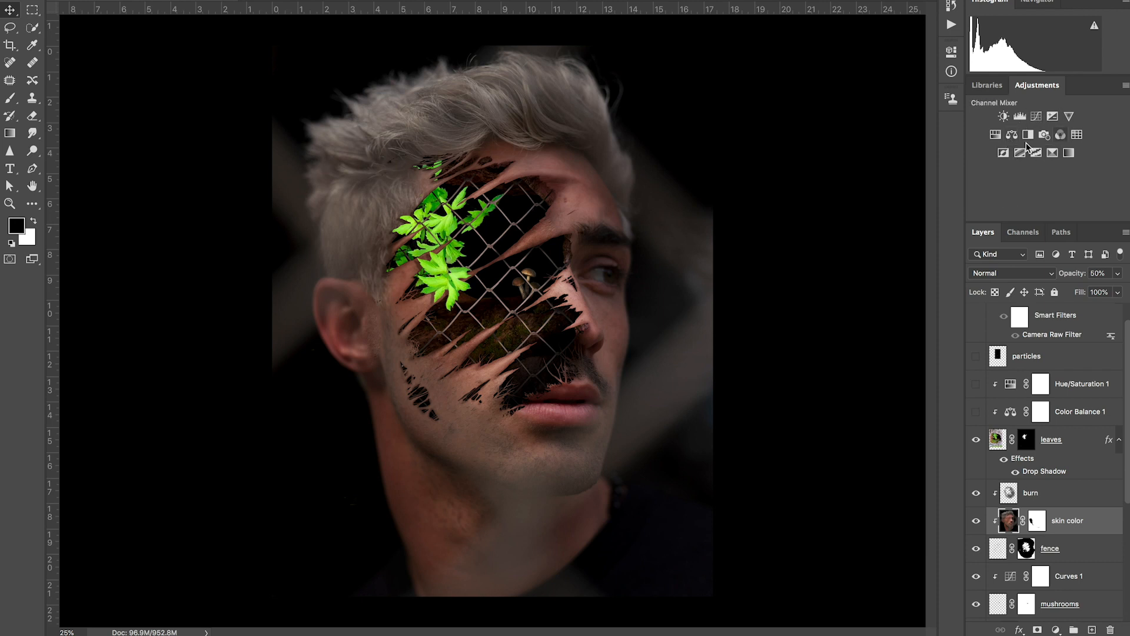
click(978, 413)
click(977, 385)
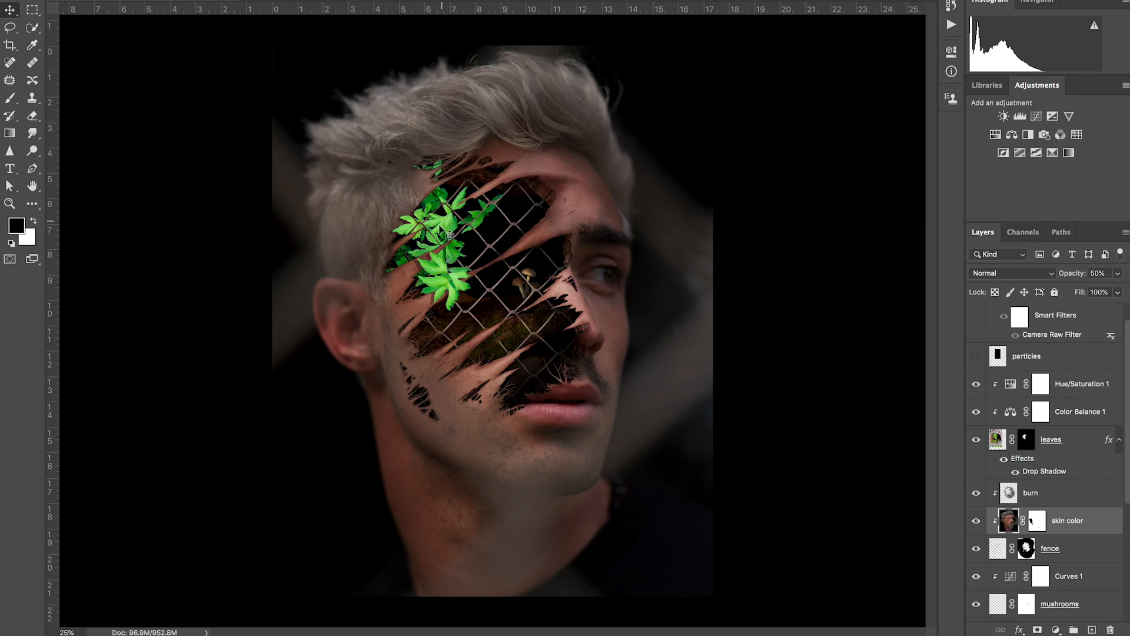
click(976, 357)
scroll(988, 359, up, 1)
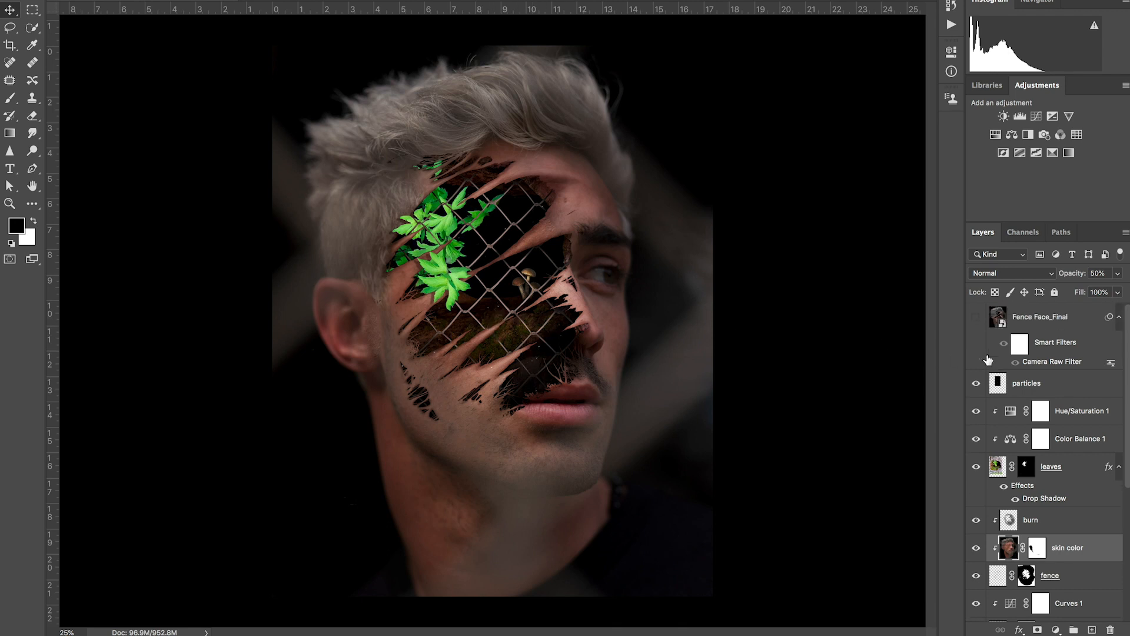
click(977, 318)
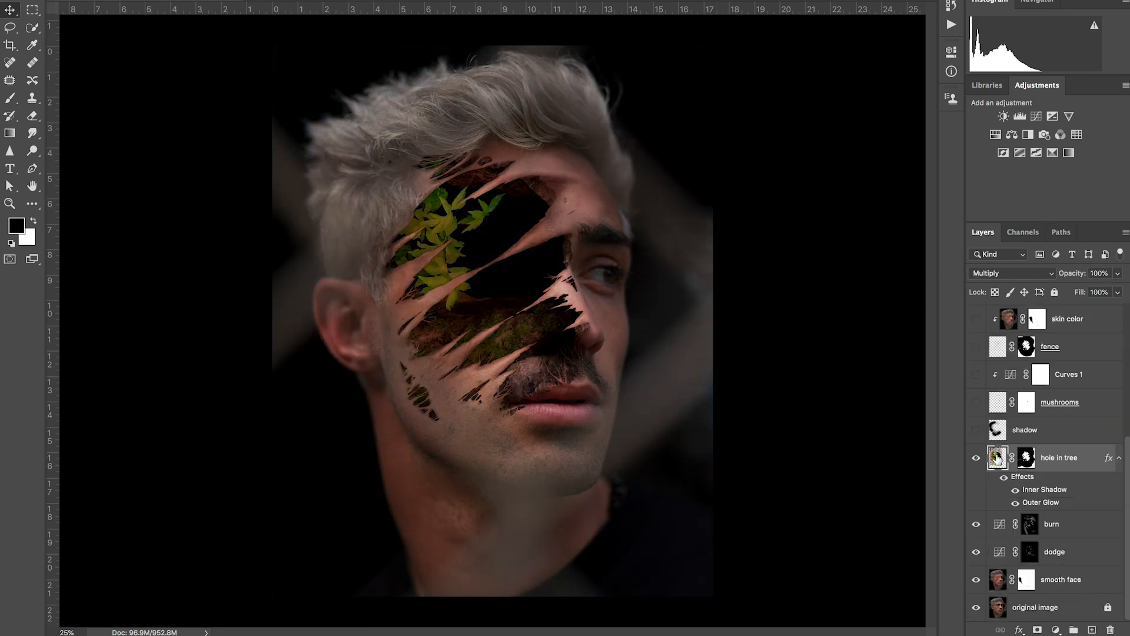
Step: Duplicate the hole in tree layer, hide the original and delete the layer mask on the copy
key(ctrl+j)
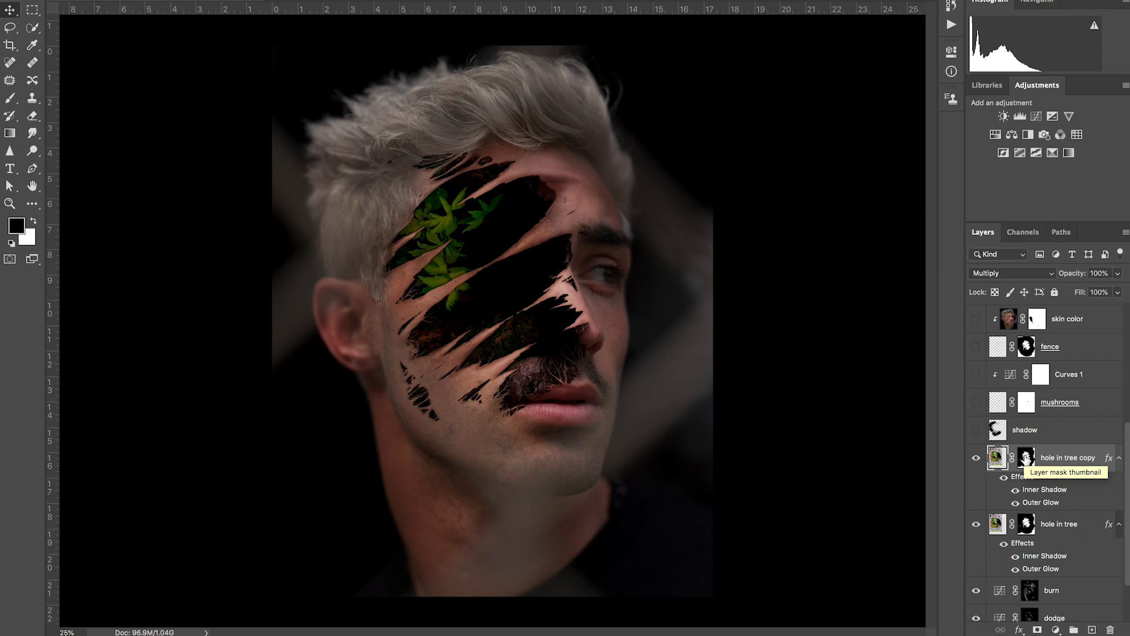
click(976, 524)
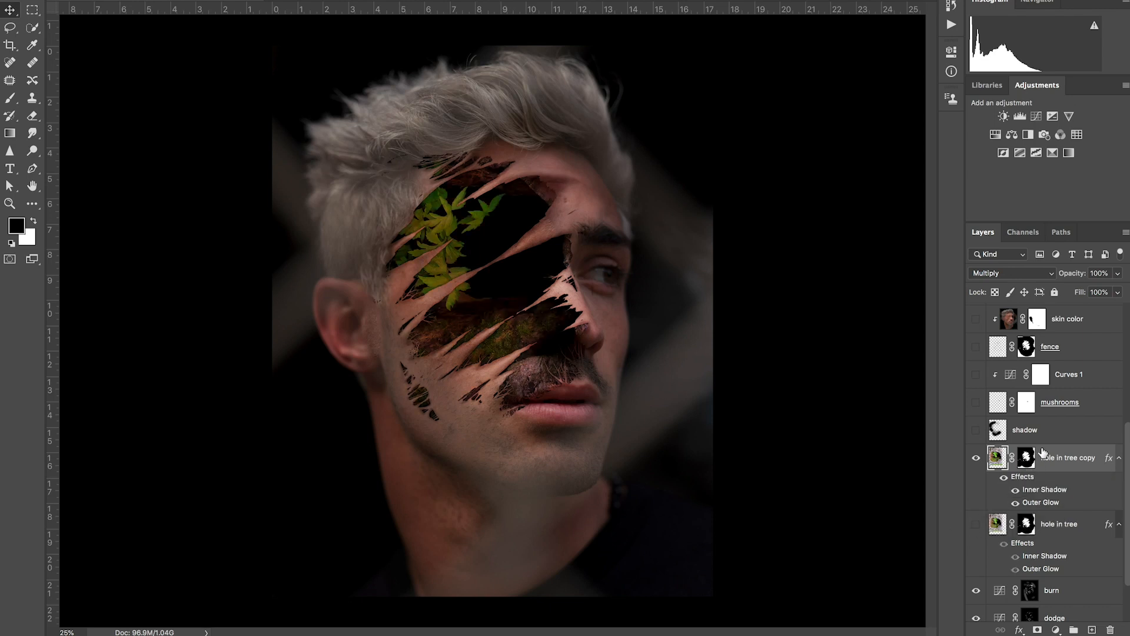
right_click(1026, 457)
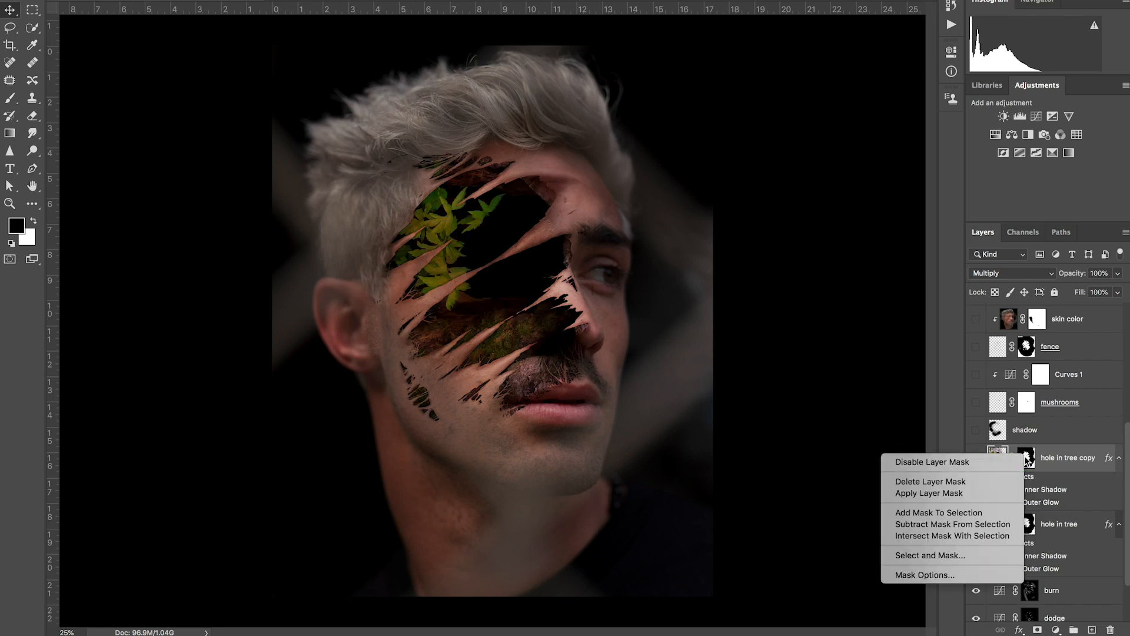
click(977, 483)
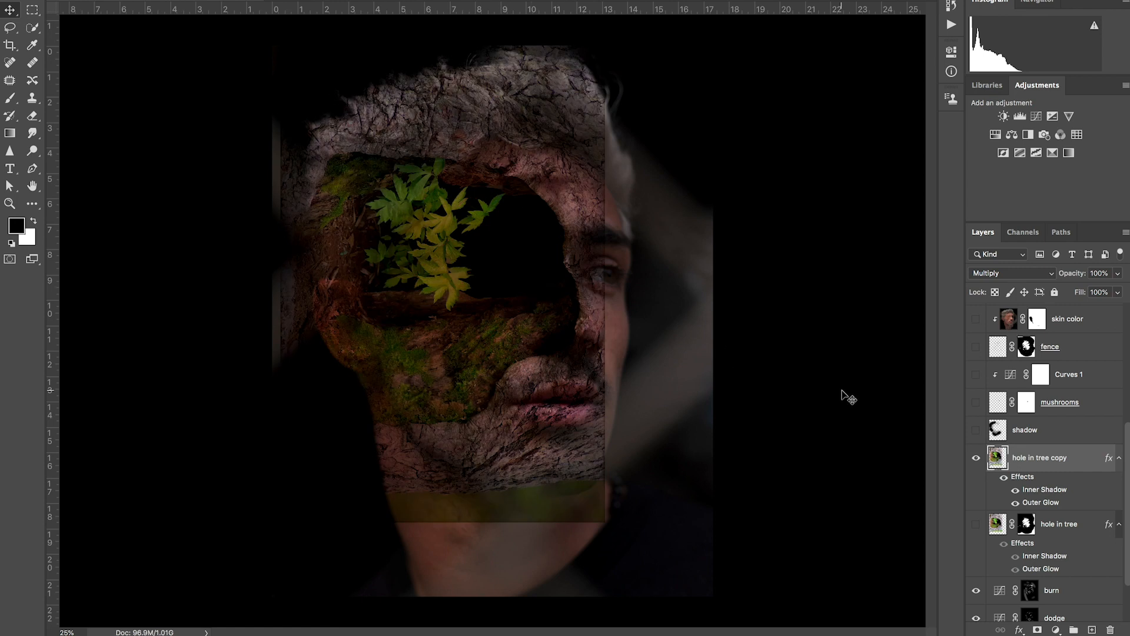
Step: Hide the burn and dodge layers and add a white layer mask to the hole in tree copy
scroll(1082, 564, down, 2)
click(976, 524)
click(976, 551)
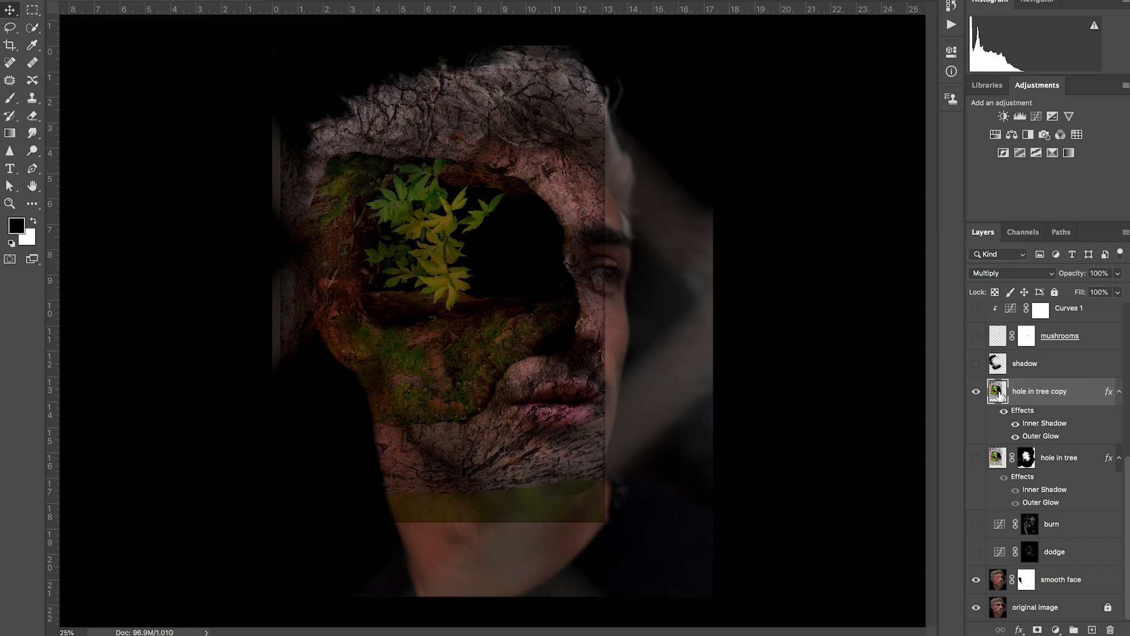
click(1038, 629)
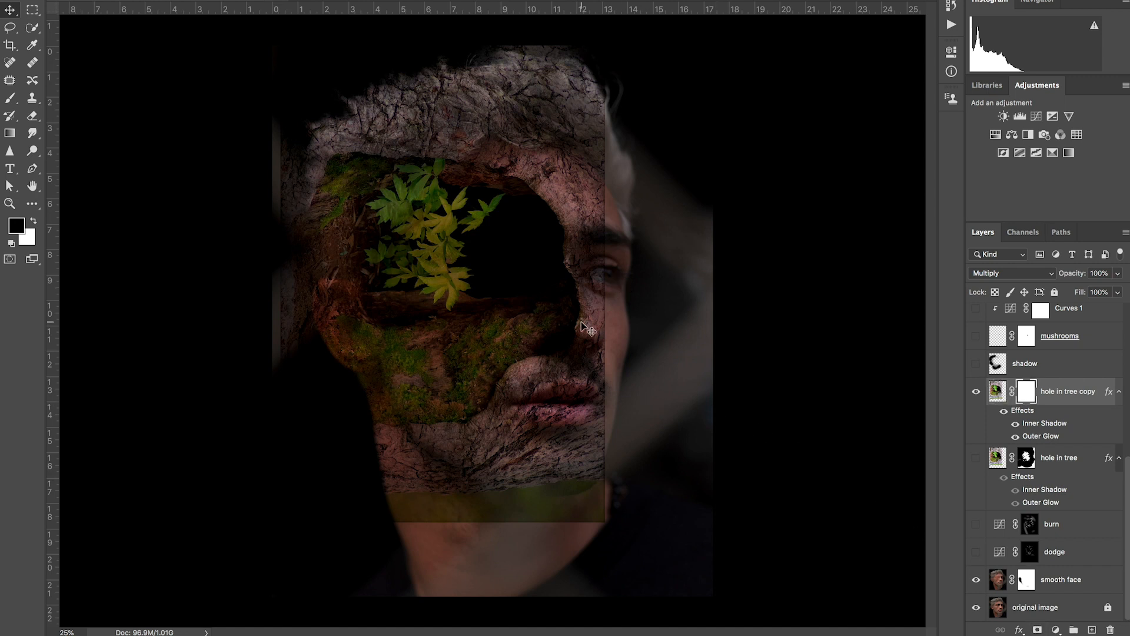
Step: Hide the hole in tree copy's effects and mask out the bark around the hole with a soft black 1400 px brush
key(b)
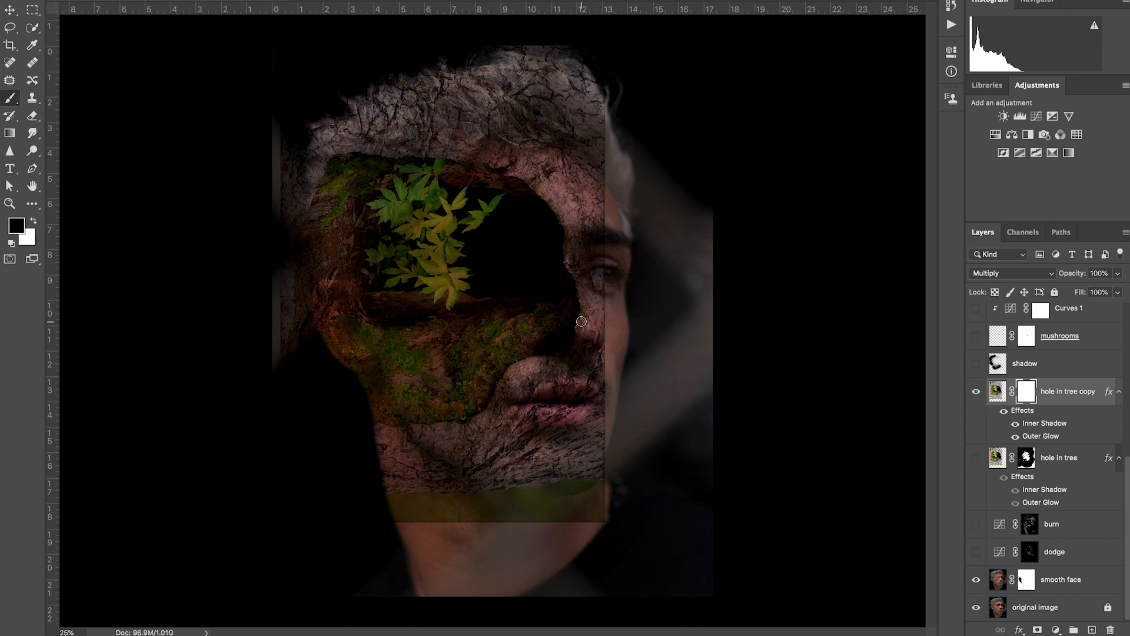
key(bracketright)
key(bracketright)
key(bracketright)
key(bracketright)
key(bracketright)
key(bracketright)
key(bracketright)
key(bracketright)
key(bracketright)
key(bracketright)
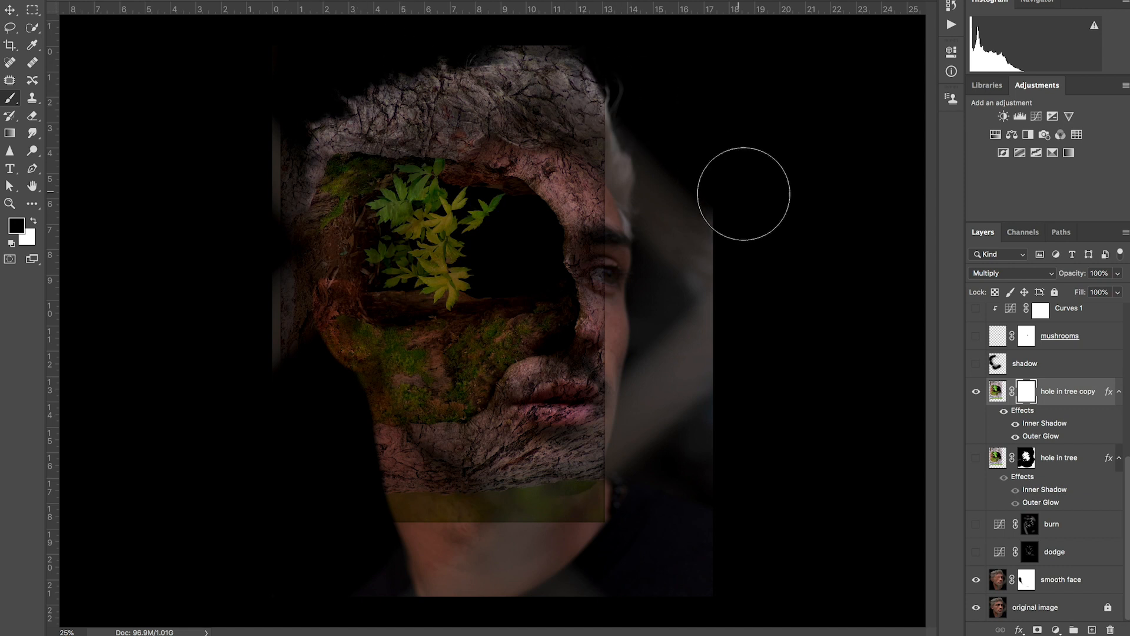
drag(652, 132, 616, 96)
key(super+z)
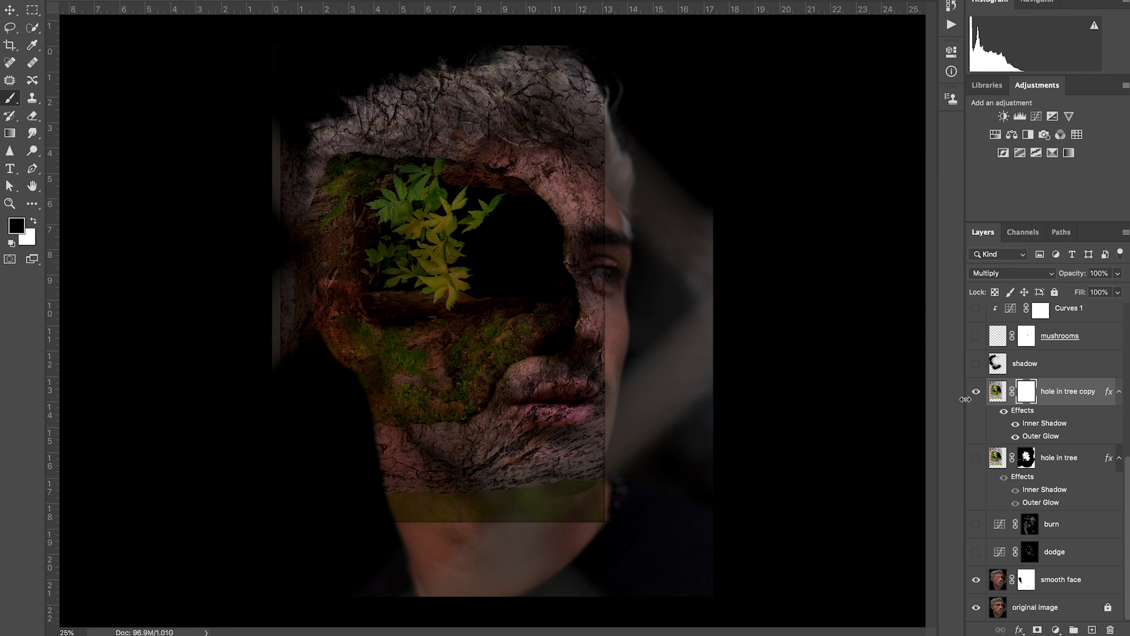
click(1004, 410)
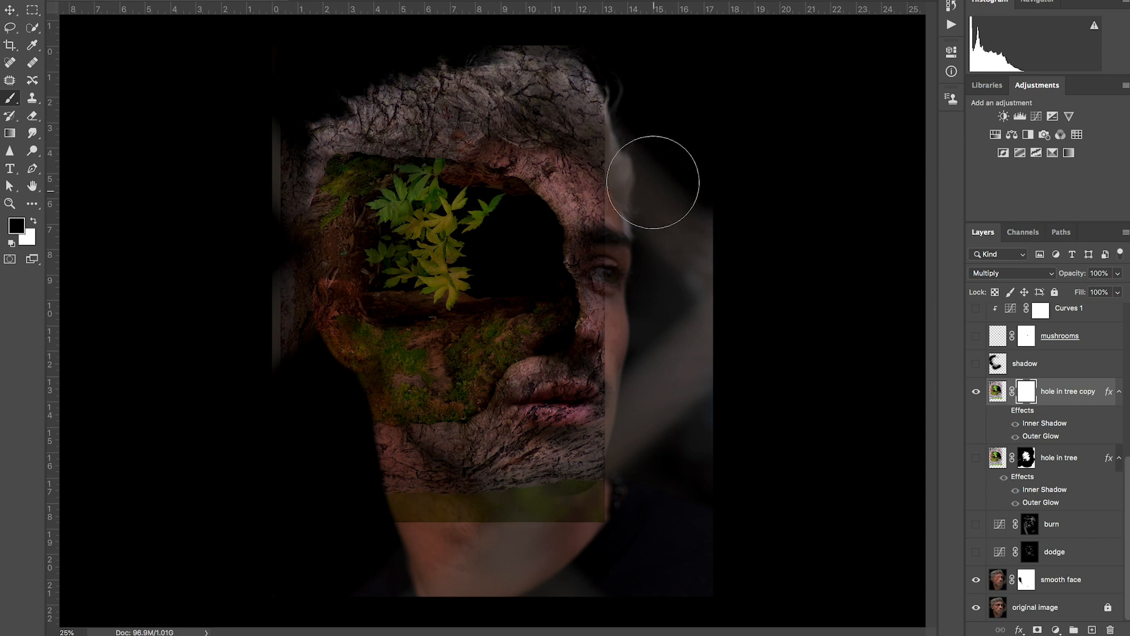
mouse_move(641, 108)
mouse_down()
mouse_move(545, 43)
mouse_move(395, 61)
mouse_move(455, 61)
mouse_move(362, 59)
mouse_move(252, 163)
mouse_move(288, 126)
mouse_move(257, 165)
mouse_move(239, 271)
mouse_move(261, 375)
mouse_move(302, 415)
mouse_move(308, 367)
mouse_move(323, 353)
mouse_move(414, 505)
mouse_move(378, 473)
mouse_move(393, 495)
mouse_move(493, 511)
mouse_move(527, 474)
mouse_move(492, 488)
mouse_move(519, 460)
mouse_move(623, 402)
mouse_move(639, 339)
mouse_move(629, 199)
mouse_move(567, 105)
mouse_move(567, 123)
mouse_move(445, 98)
mouse_move(342, 129)
mouse_move(297, 231)
mouse_move(316, 298)
mouse_move(401, 467)
mouse_move(444, 475)
mouse_move(596, 440)
mouse_move(590, 401)
mouse_move(606, 391)
mouse_move(535, 444)
mouse_move(590, 423)
mouse_up()
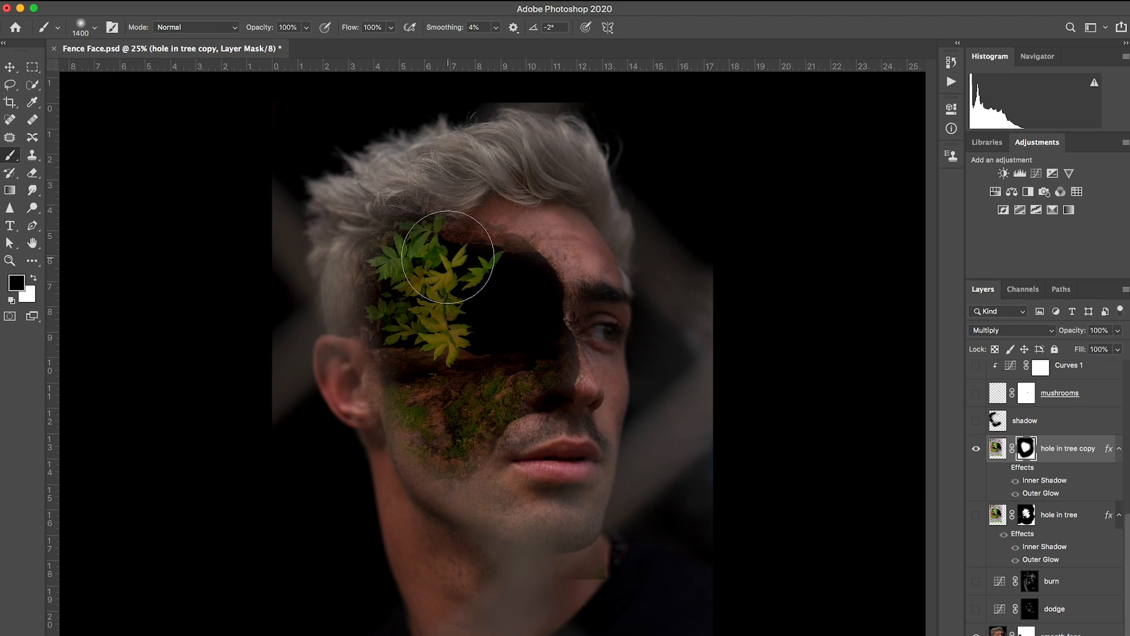
Step: Choose the wedge-shaped charcoal brush from the Charcoal Photoshop Brushes 4 set
click(94, 28)
scroll(86, 387, down, 10)
scroll(86, 386, up, 2)
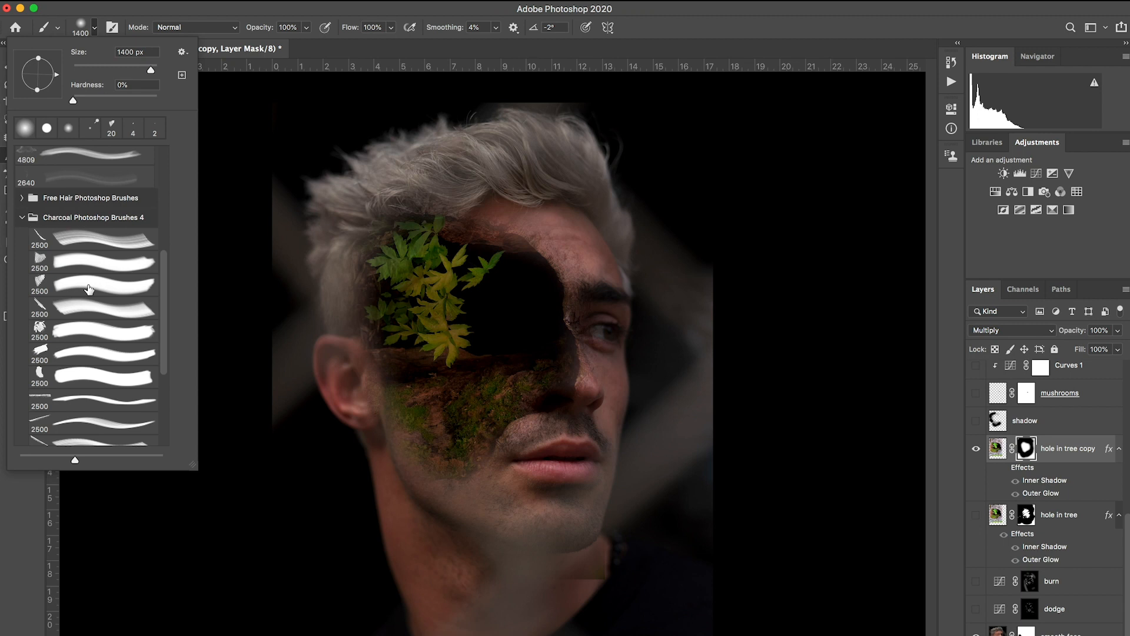
click(88, 288)
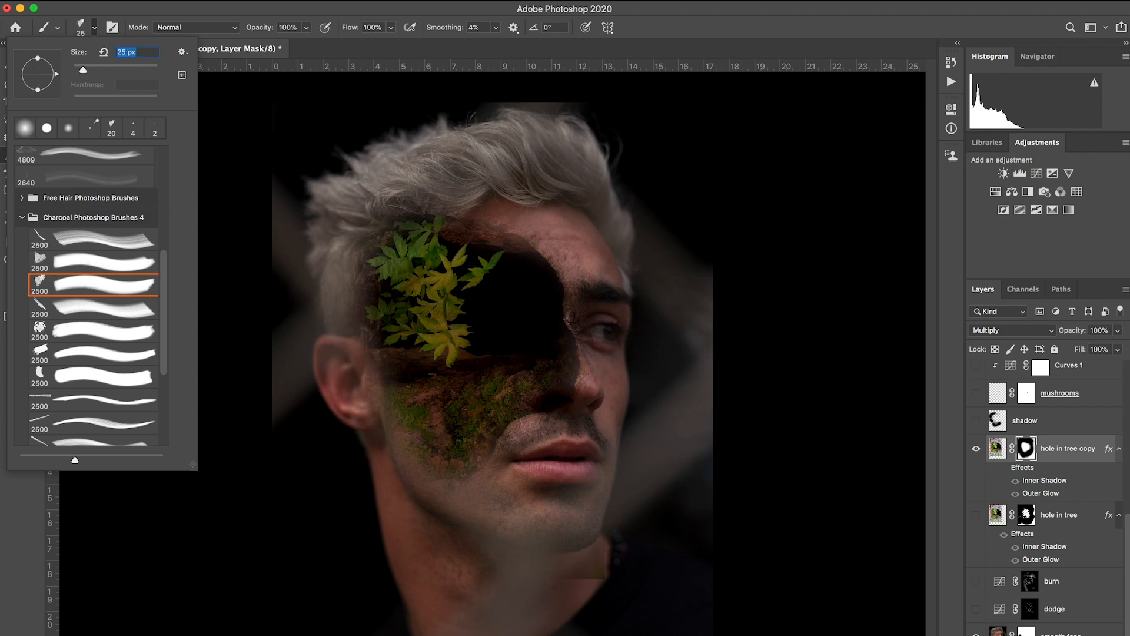
key(Return)
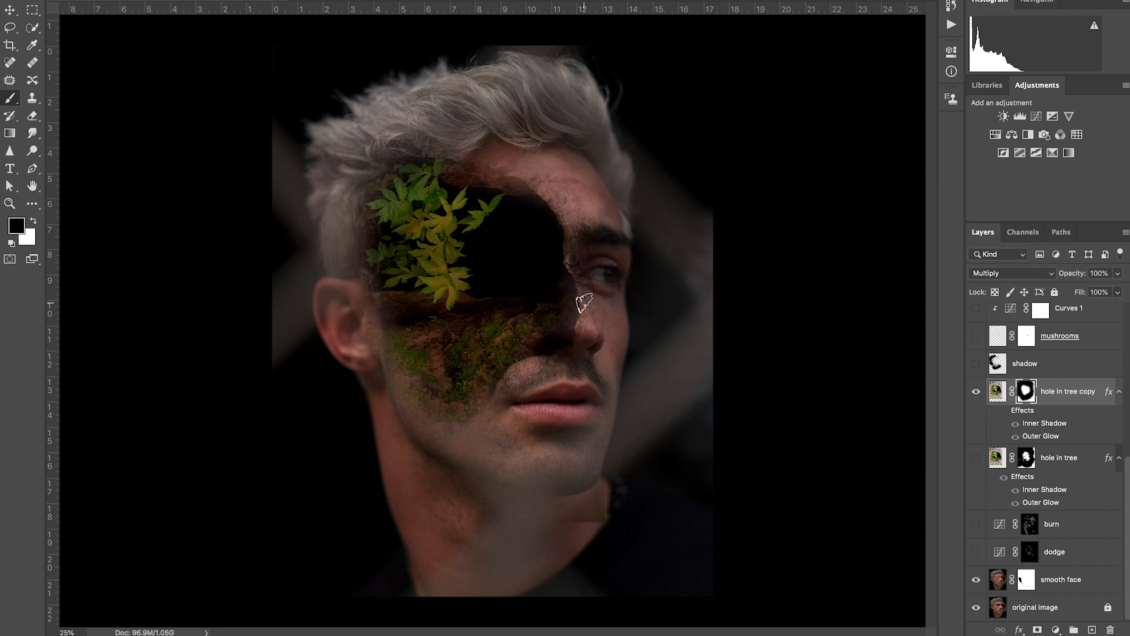
Step: Paint diagonal charcoal strokes in black and white on the hole in tree copy's mask to form torn skin strips across the hole
scroll(406, 365, up, 5)
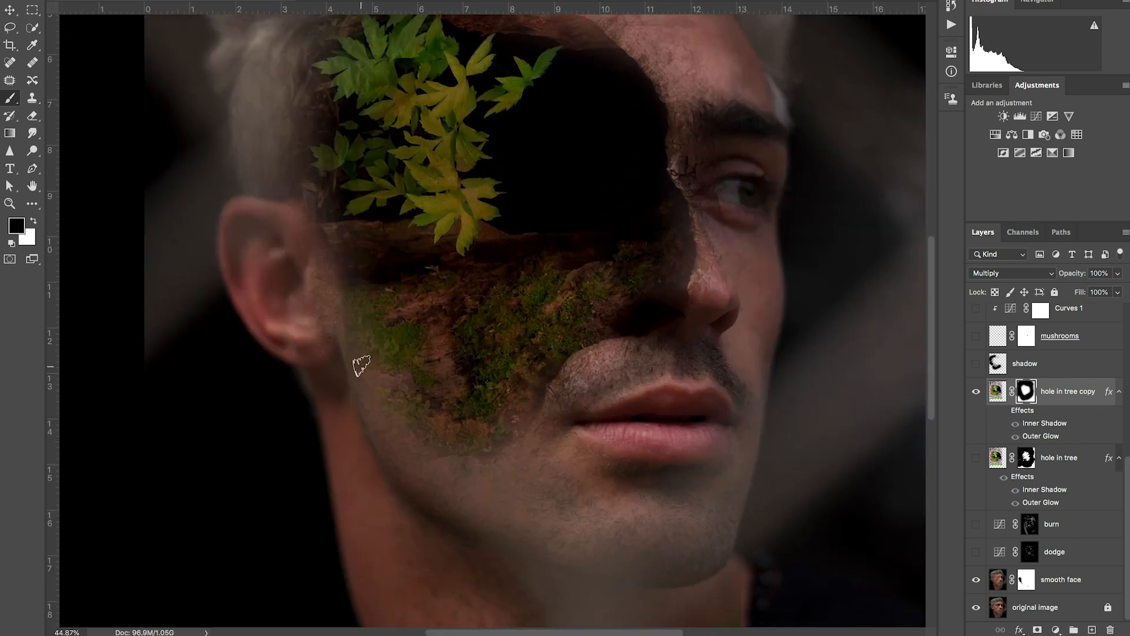
mouse_move(362, 365)
mouse_down()
mouse_move(396, 346)
mouse_move(353, 301)
mouse_move(346, 218)
mouse_move(335, 234)
mouse_move(375, 463)
mouse_move(377, 407)
mouse_move(614, 364)
mouse_up()
drag(709, 253, 669, 129)
scroll(669, 129, up, 4)
mouse_move(668, 223)
mouse_down()
mouse_move(677, 154)
mouse_move(487, 96)
mouse_move(277, 232)
mouse_move(290, 316)
mouse_move(585, 106)
mouse_move(589, 193)
mouse_move(391, 379)
mouse_move(351, 351)
mouse_move(323, 212)
mouse_move(475, 114)
mouse_move(365, 221)
mouse_move(421, 126)
mouse_move(462, 205)
mouse_move(582, 131)
mouse_up()
key(x)
drag(507, 287, 616, 210)
drag(590, 155, 386, 374)
key(x)
mouse_move(368, 456)
mouse_down()
mouse_move(401, 382)
mouse_move(361, 471)
mouse_move(429, 459)
mouse_move(530, 500)
mouse_move(487, 491)
mouse_move(612, 465)
mouse_up()
key(x)
Step: Extend the torn effect with short black and white charcoal strokes on the mask over the lower cheek
key(x)
mouse_move(701, 438)
mouse_down()
mouse_move(661, 404)
mouse_move(661, 298)
mouse_move(588, 337)
mouse_up()
drag(626, 351, 660, 309)
drag(692, 366, 644, 421)
drag(652, 309, 614, 326)
drag(548, 393, 436, 459)
mouse_move(523, 485)
mouse_down()
mouse_move(560, 504)
mouse_move(514, 476)
mouse_move(528, 501)
mouse_up()
key(x)
mouse_move(378, 478)
mouse_down()
mouse_move(380, 511)
mouse_move(429, 530)
mouse_move(404, 506)
mouse_move(371, 502)
mouse_move(434, 517)
mouse_move(400, 530)
mouse_move(434, 565)
mouse_up()
key(x)
scroll(569, 555, right, 1)
key(x)
mouse_move(505, 482)
mouse_down()
mouse_move(494, 510)
mouse_move(505, 476)
mouse_up()
scroll(507, 318, up, 4)
scroll(506, 318, right, 3)
key(x)
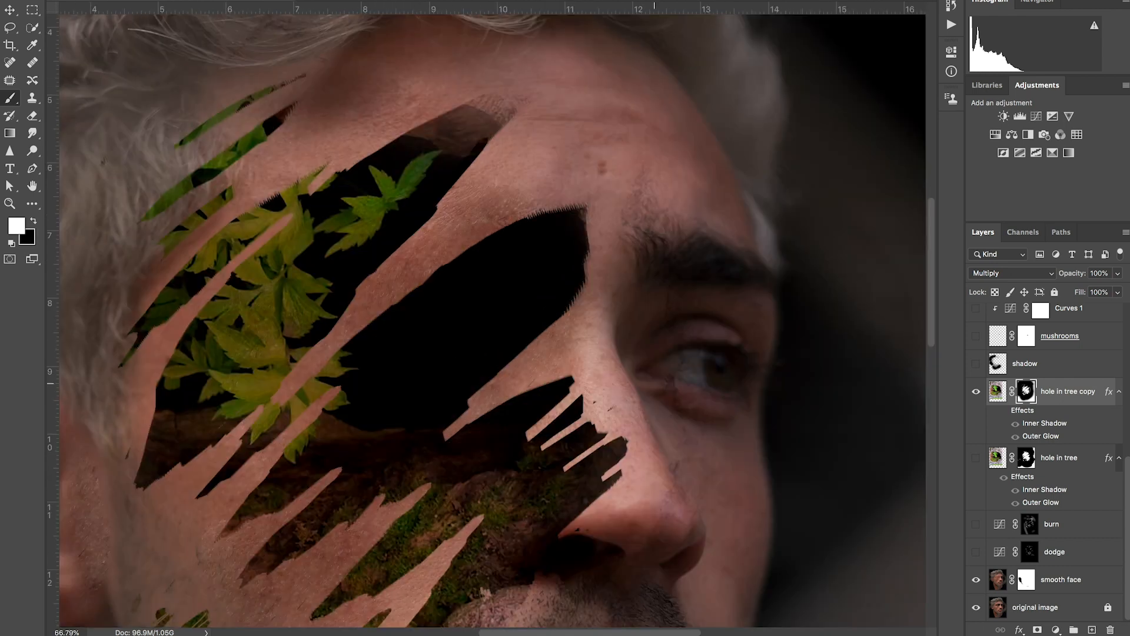
Step: Refine the jagged torn edge beside the nose with short diagonal charcoal strokes on the hole in tree copy's mask
drag(598, 482, 618, 447)
drag(563, 471, 600, 429)
drag(535, 454, 582, 392)
drag(516, 439, 582, 395)
scroll(605, 412, down, 5)
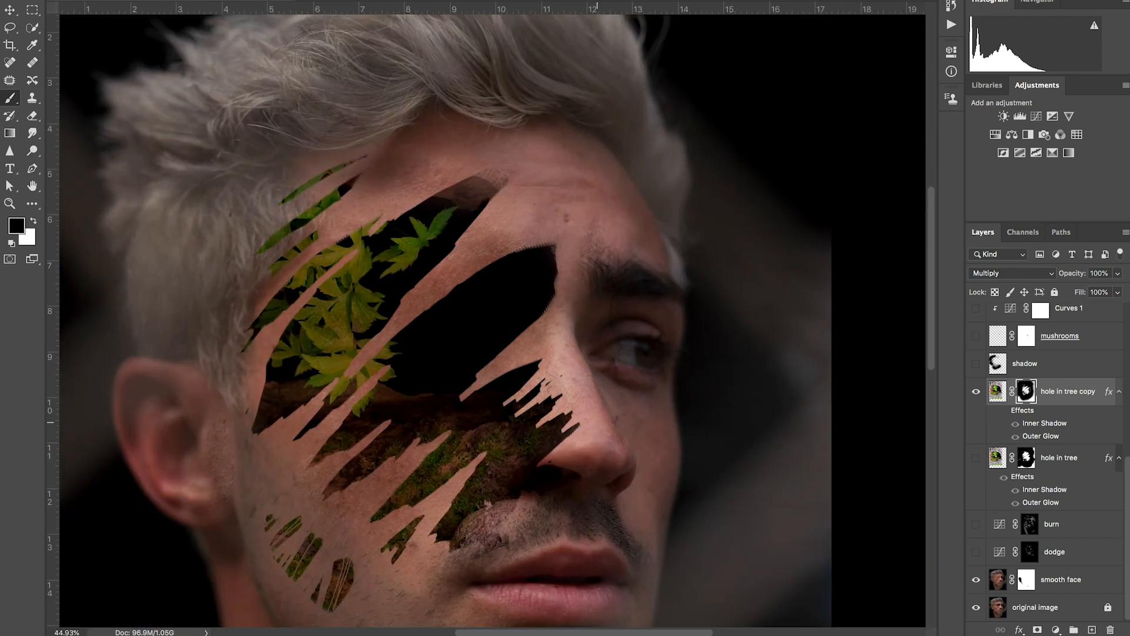
Step: Hide the hole in tree copy layer and show the original hole in tree layer
click(998, 391)
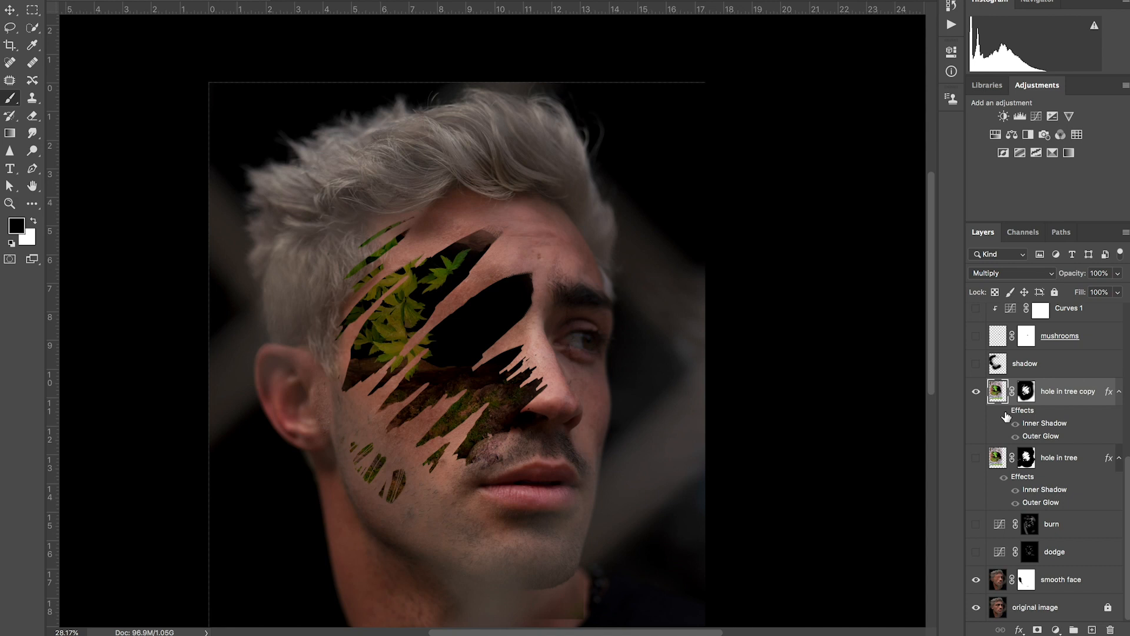
click(976, 393)
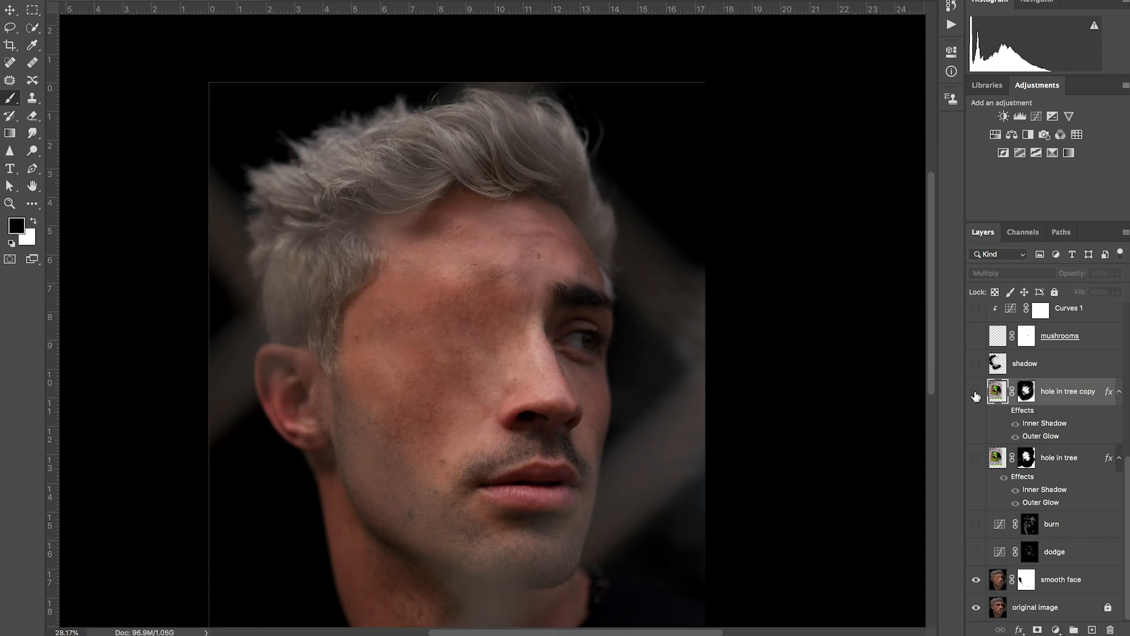
click(977, 458)
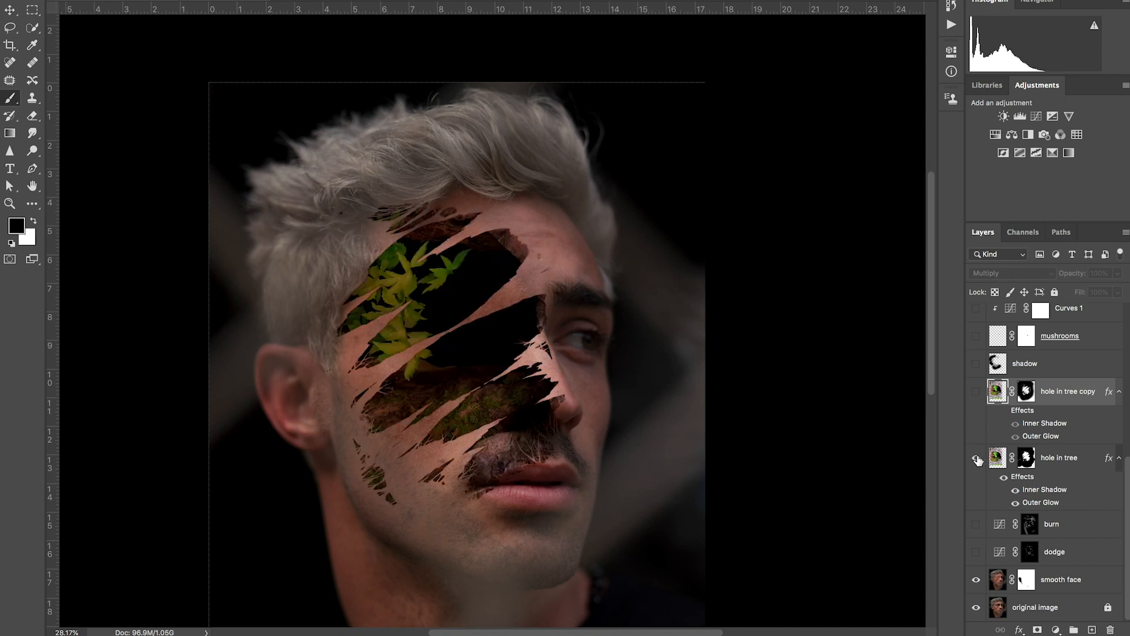
Step: Examine the Inner Shadow and Outer Glow settings of the hole in tree layer, toggling each effect to compare
click(1023, 478)
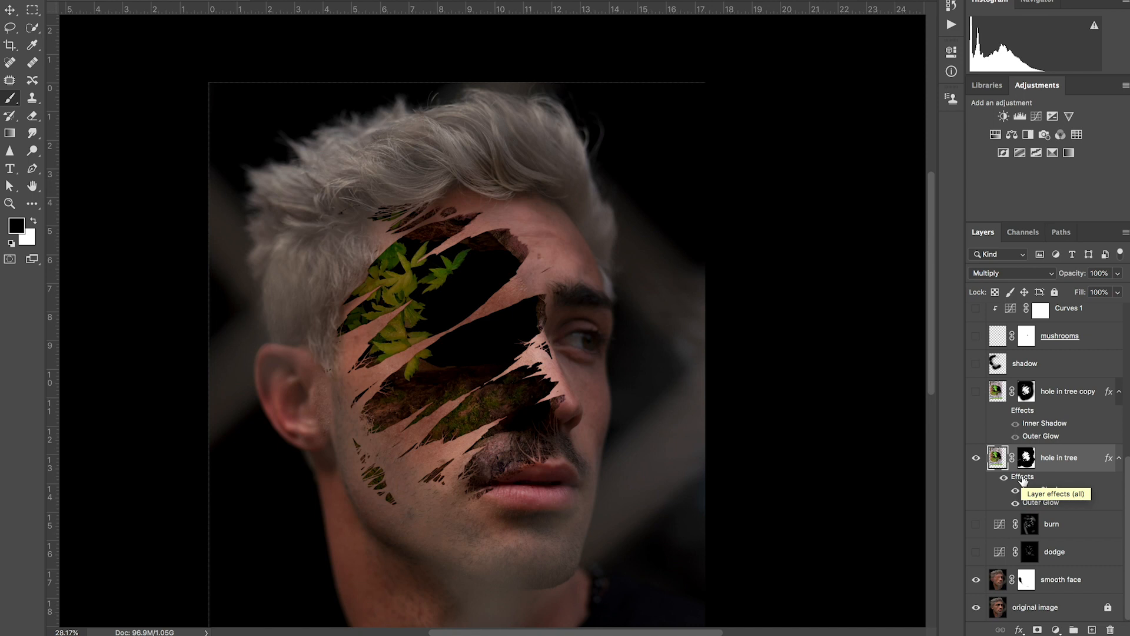
double_click(1023, 478)
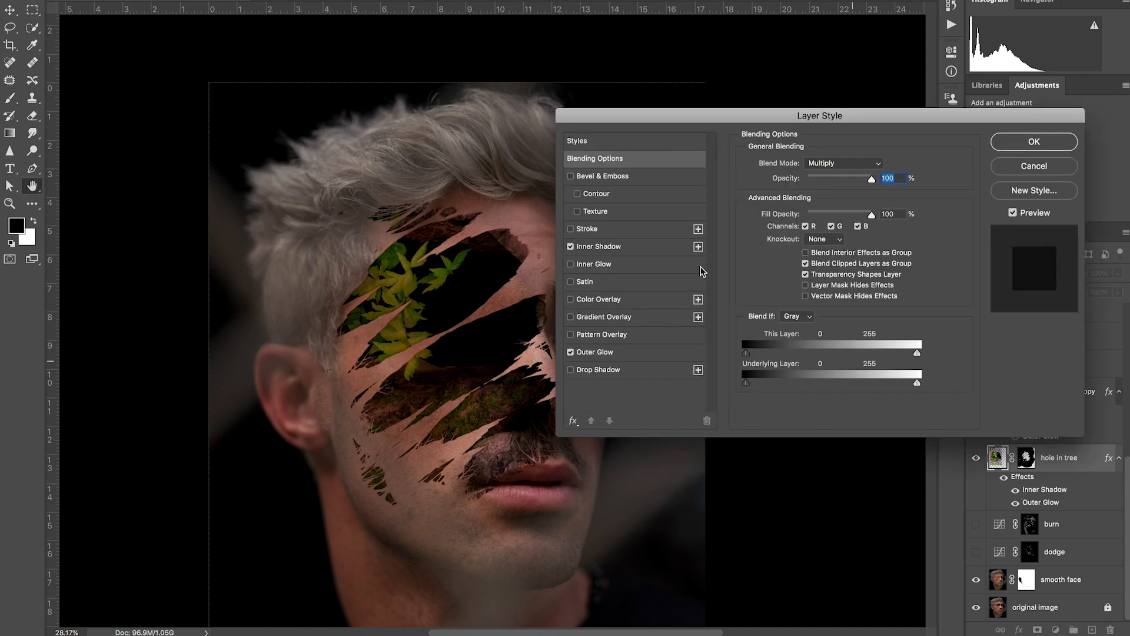
click(652, 253)
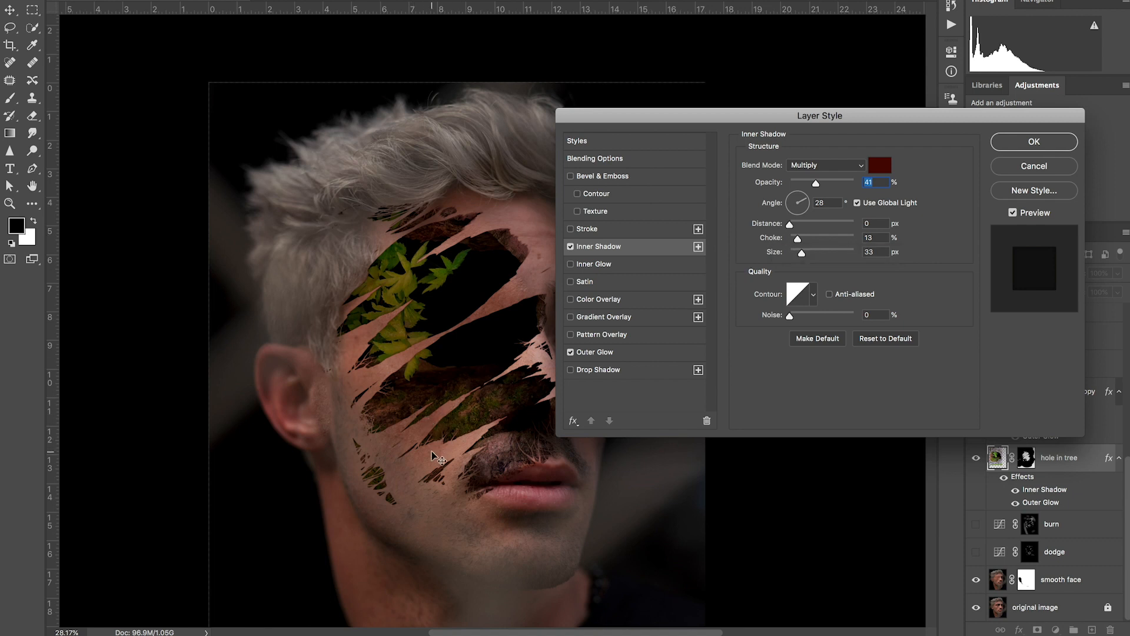
click(571, 247)
click(570, 247)
click(635, 357)
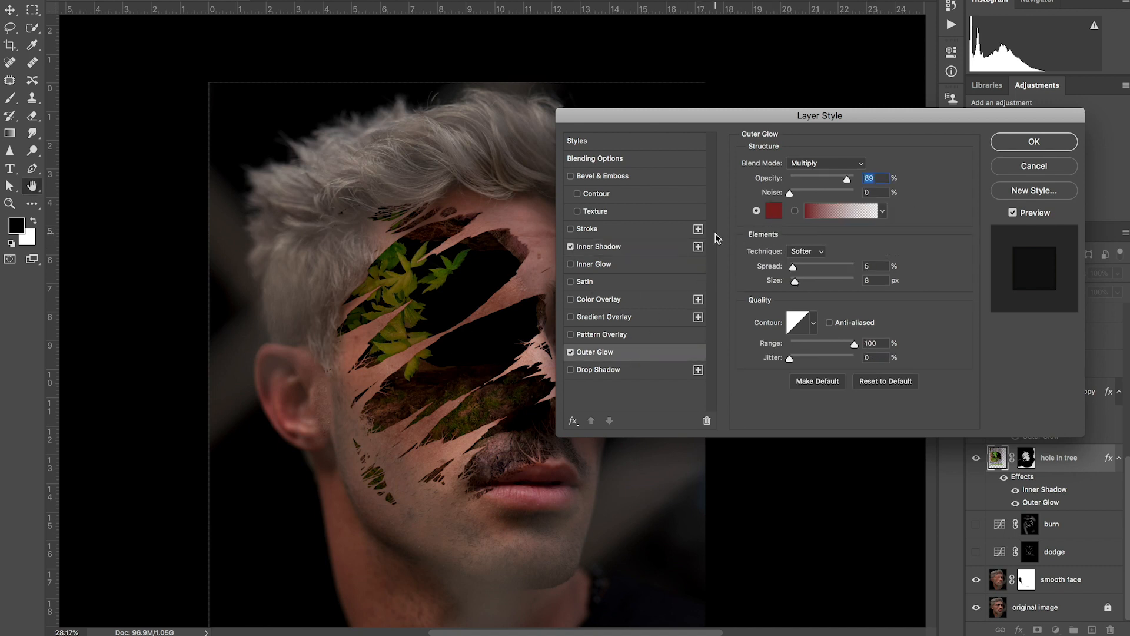
click(570, 352)
click(570, 353)
click(571, 353)
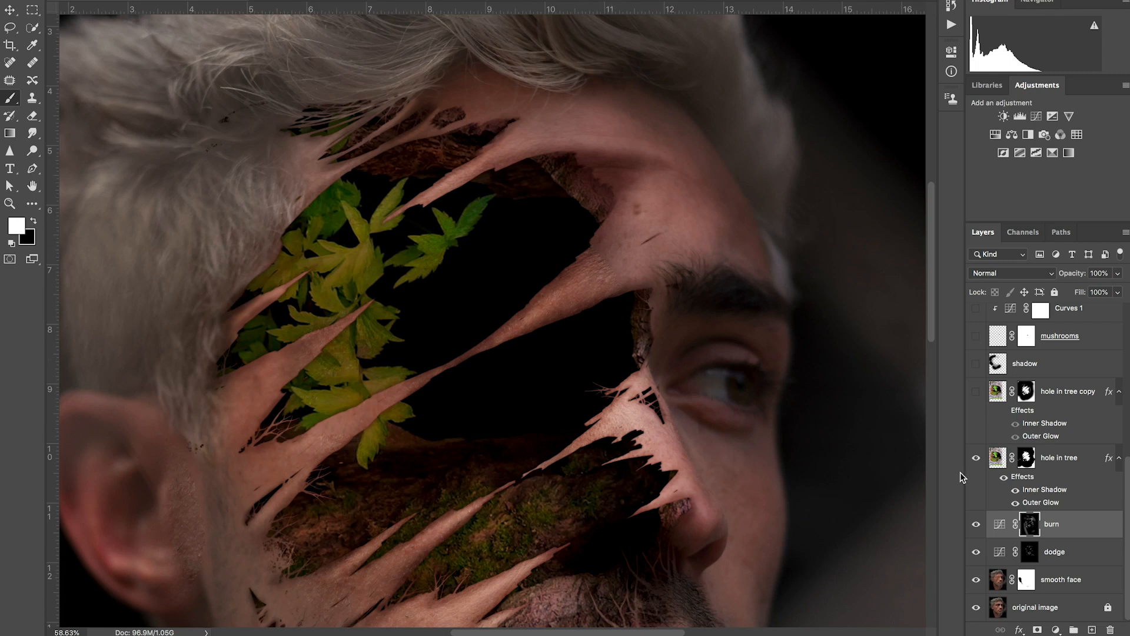
Step: Toggle the finished burn layer to compare its effect and hide both the burn and dodge layers
click(976, 524)
click(976, 523)
drag(976, 524, 976, 552)
Step: Add two Curves adjustment layers above smooth face and name the upper one burn and the lower one dodge
click(997, 580)
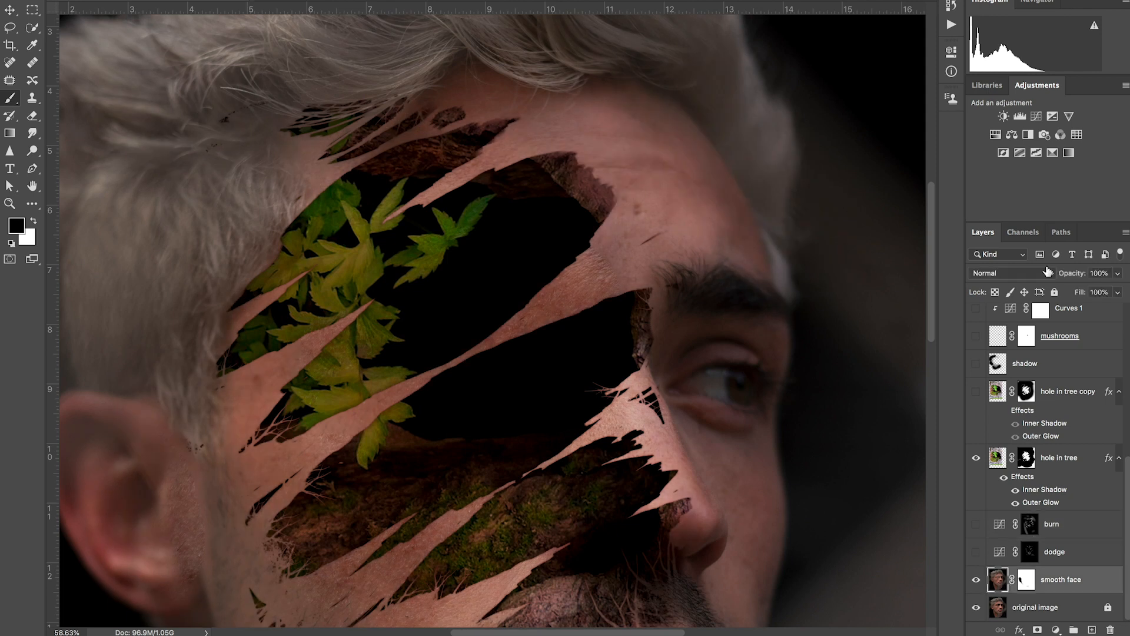
click(1037, 118)
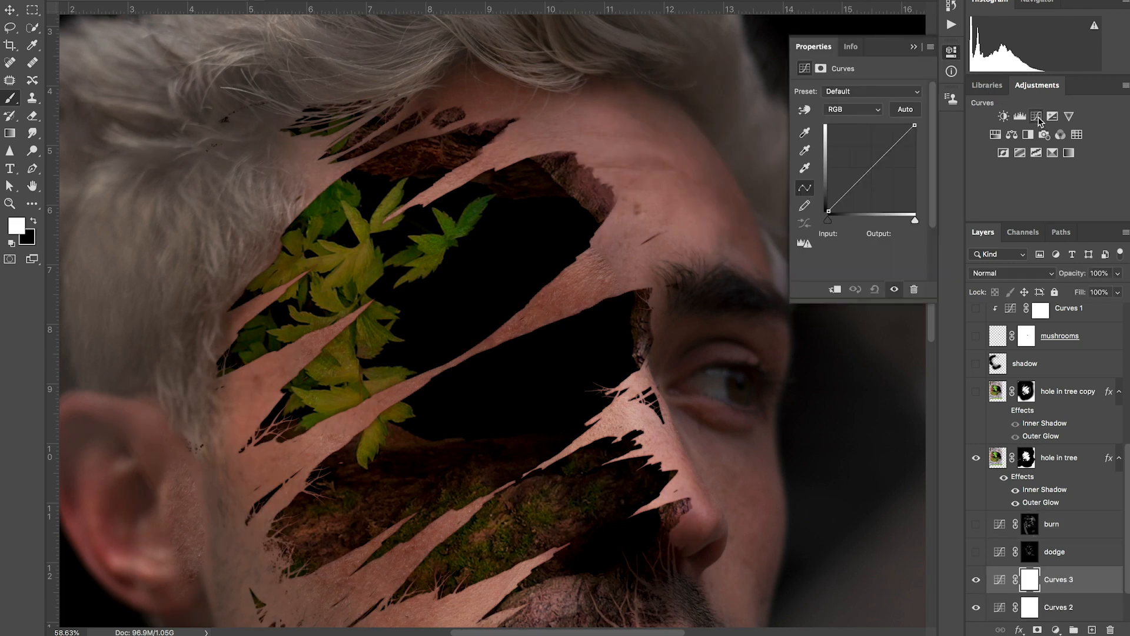
double_click(1050, 580)
text(burn)
key(Return)
double_click(1059, 605)
text(dodge)
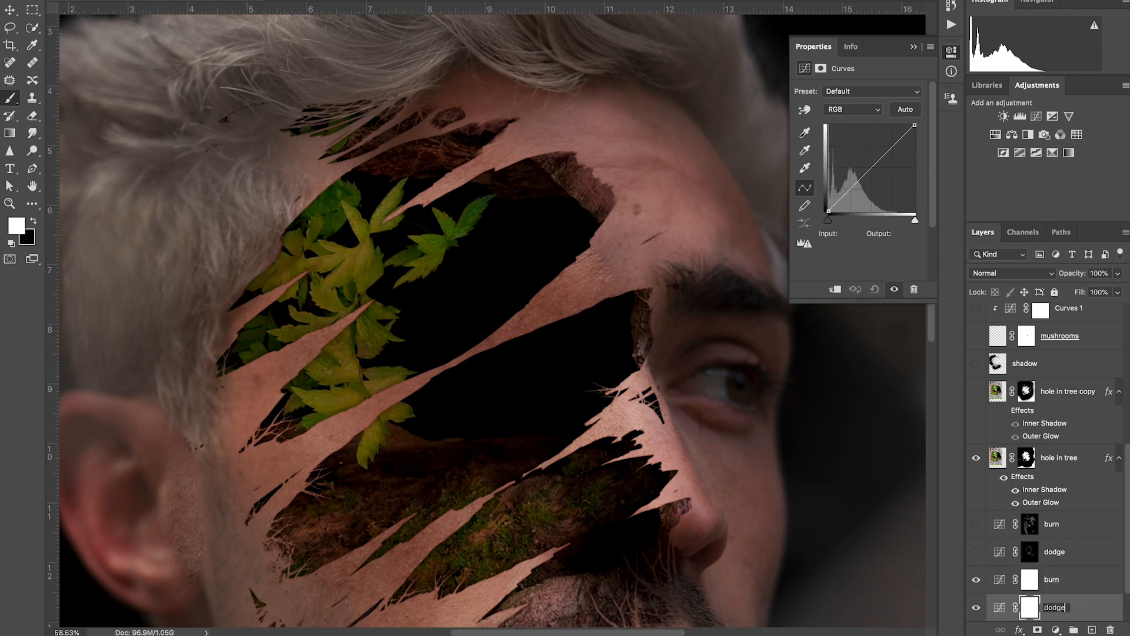
key(Return)
Step: Brighten the new dodge curve with a midpoint at input 109, output 147, and invert its mask to black
click(1000, 607)
key(x)
click(873, 168)
drag(873, 168, 864, 161)
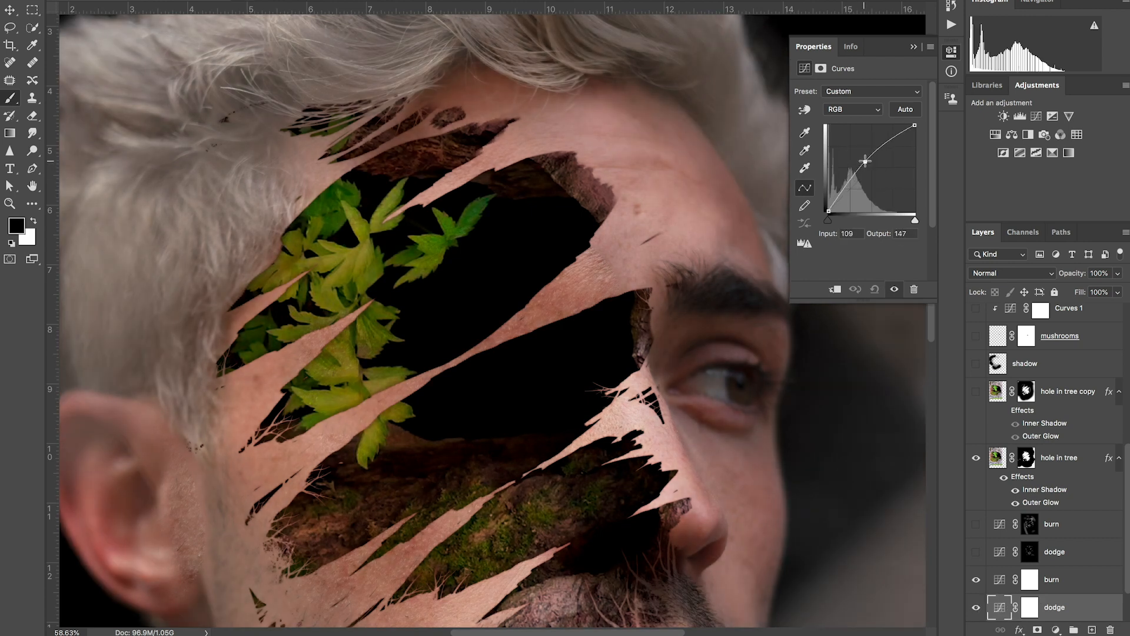
click(1030, 608)
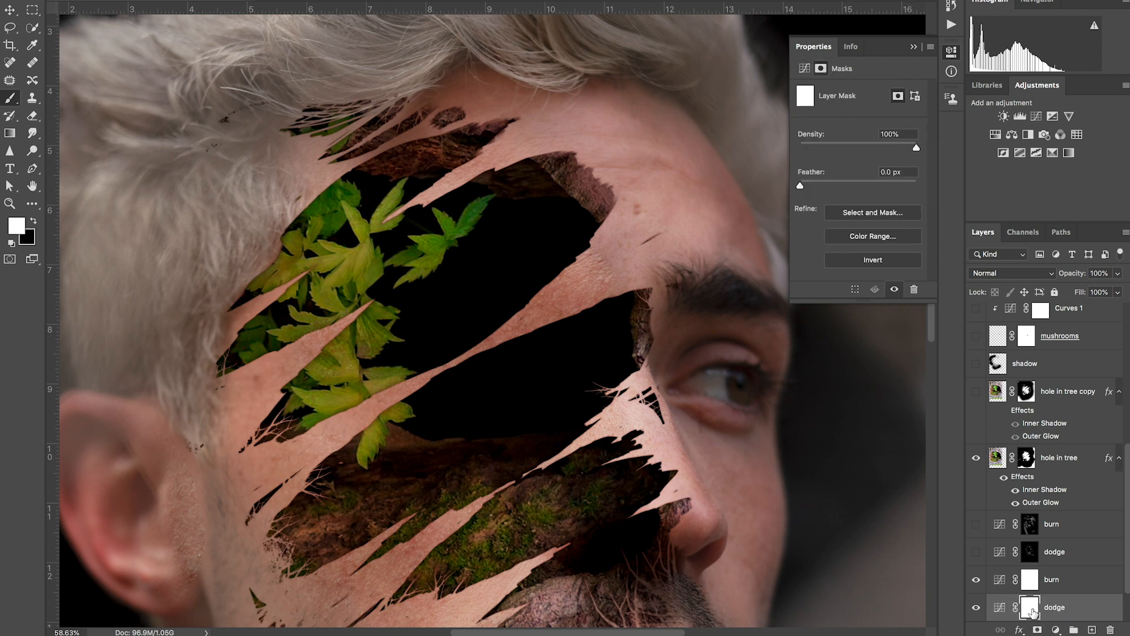
key(ctrl+i)
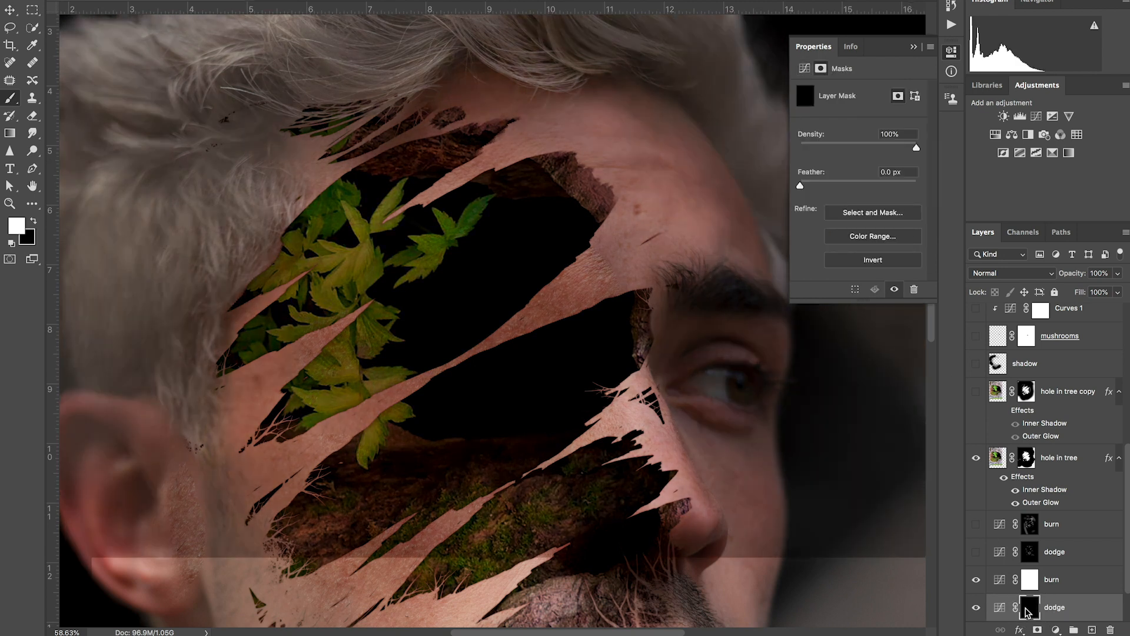
Step: Darken the new burn curve with a point at input 148, output 106, and invert its mask to black
click(1001, 582)
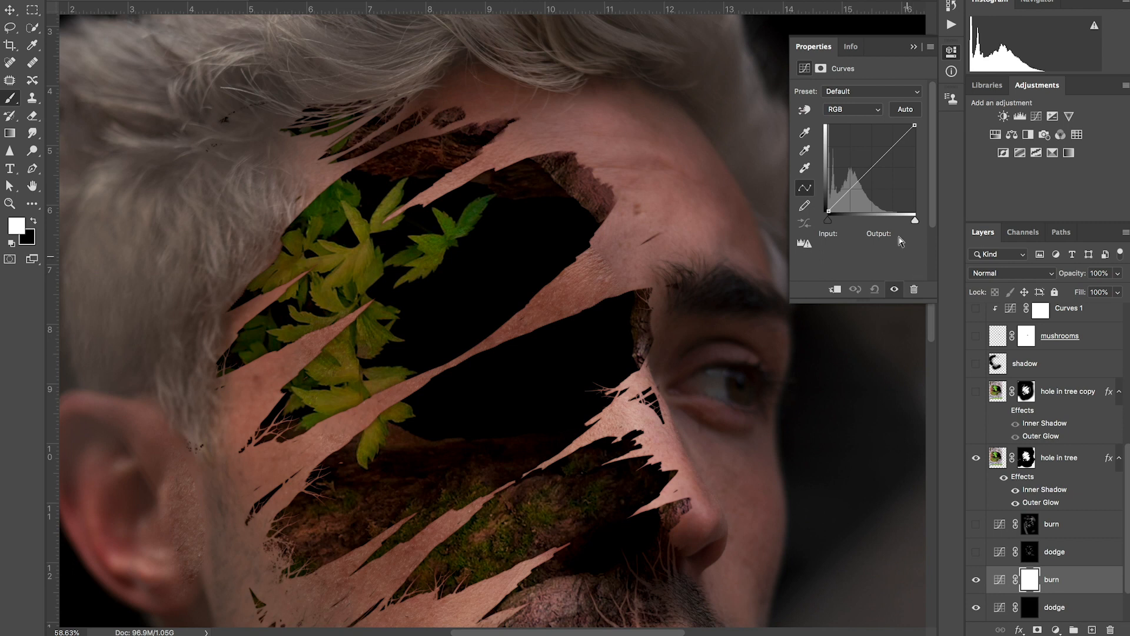
click(871, 170)
drag(871, 170, 879, 175)
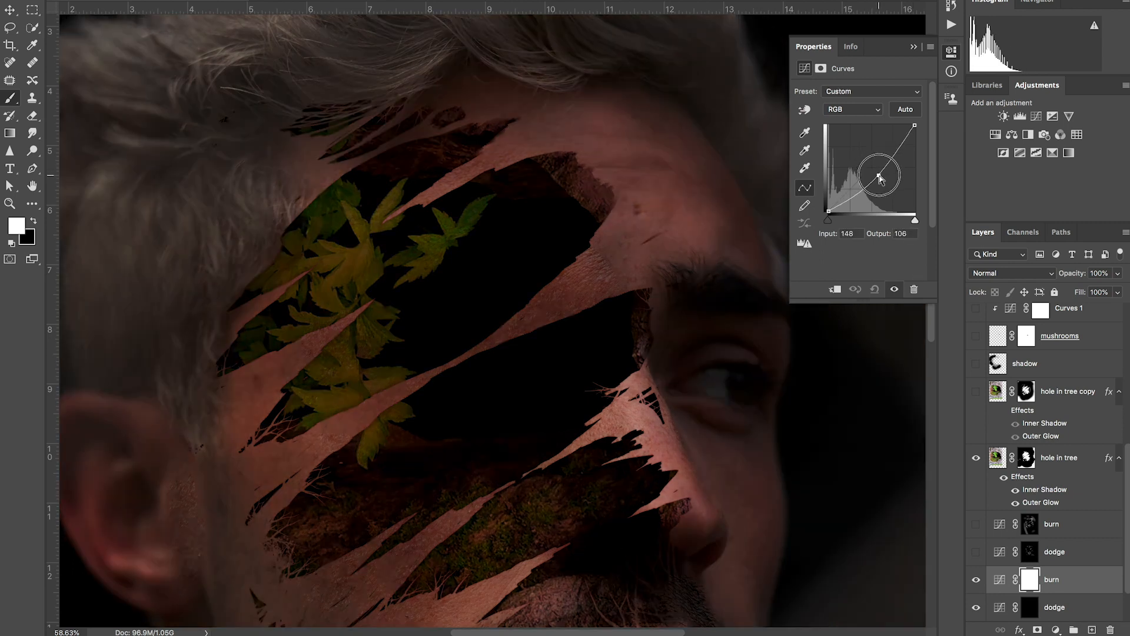
click(1029, 579)
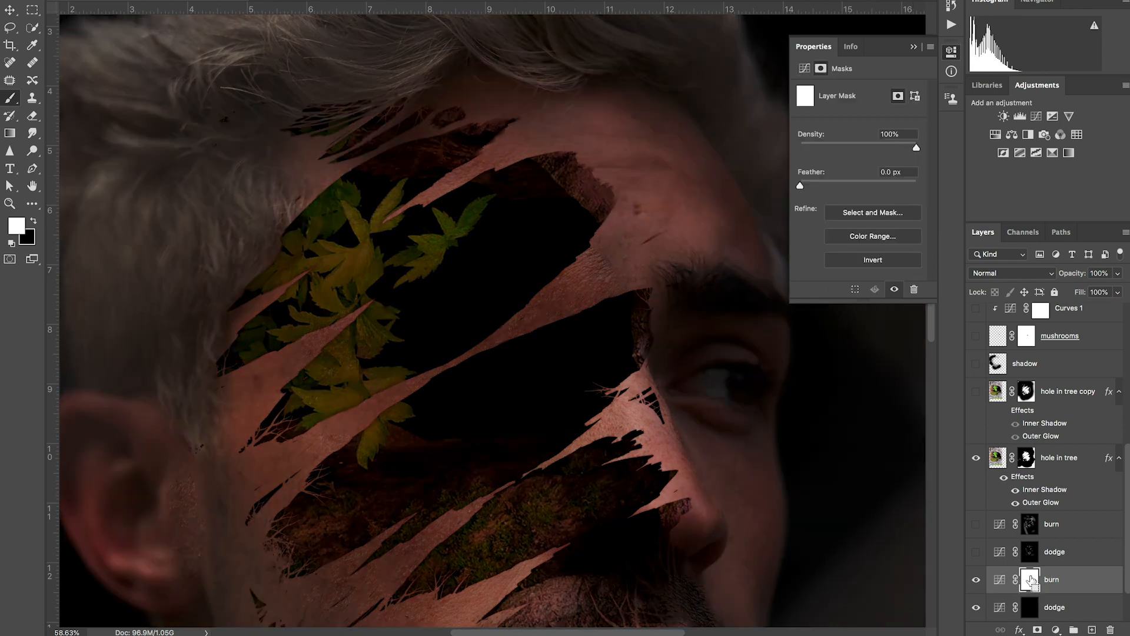
key(ctrl+i)
Step: Target the new dodge layer's mask and set up a soft round brush with 0% hardness and 3% flow
click(1031, 601)
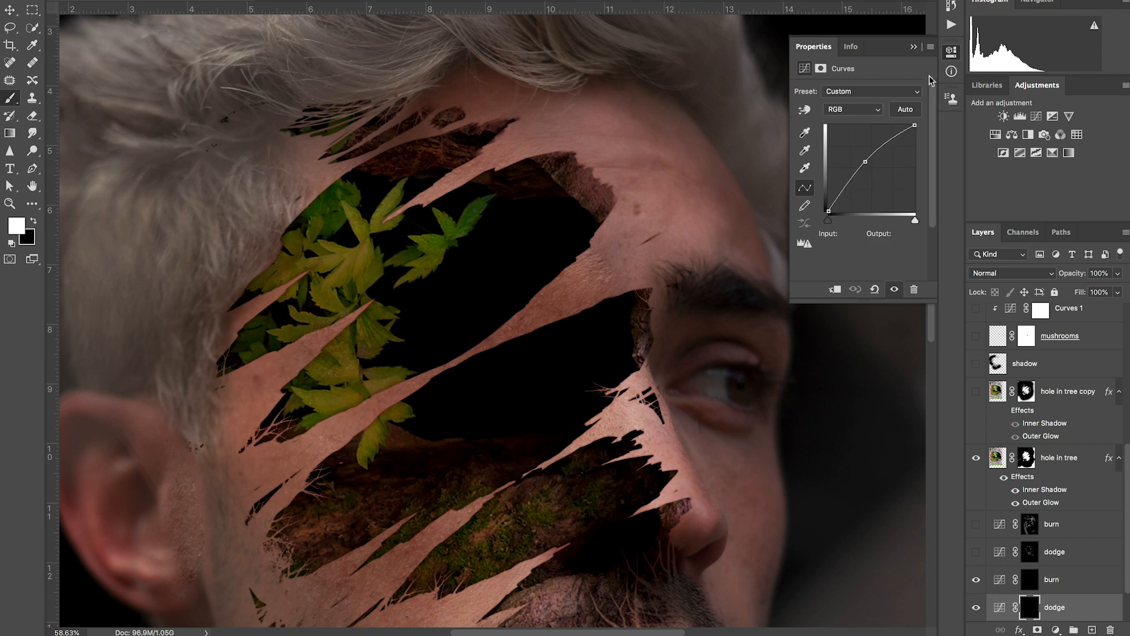
click(914, 47)
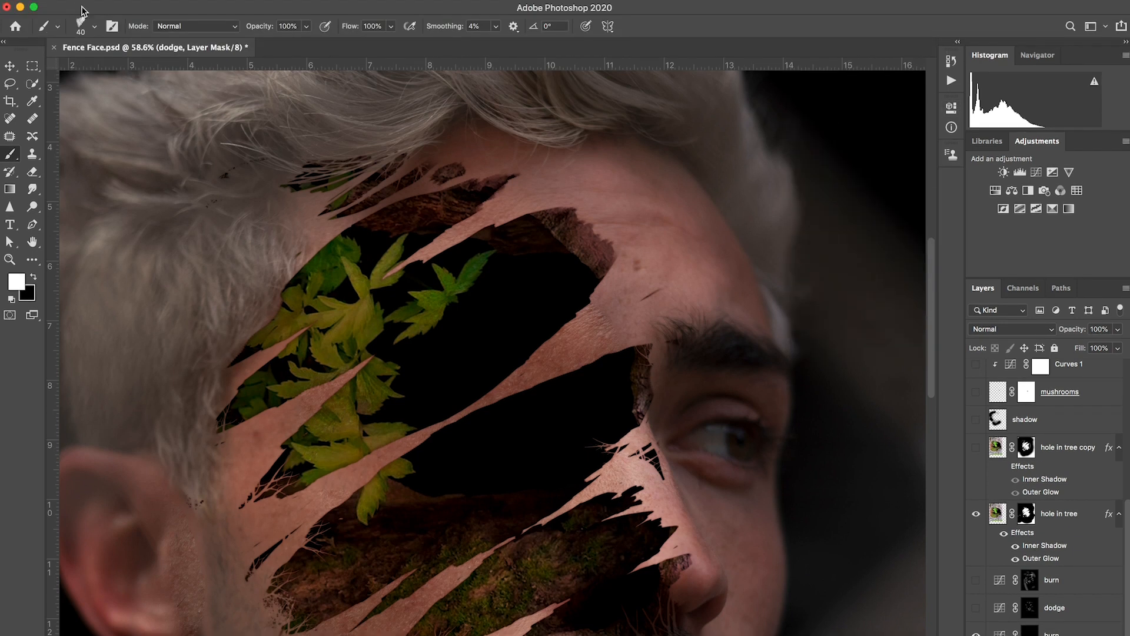
click(93, 26)
click(85, 183)
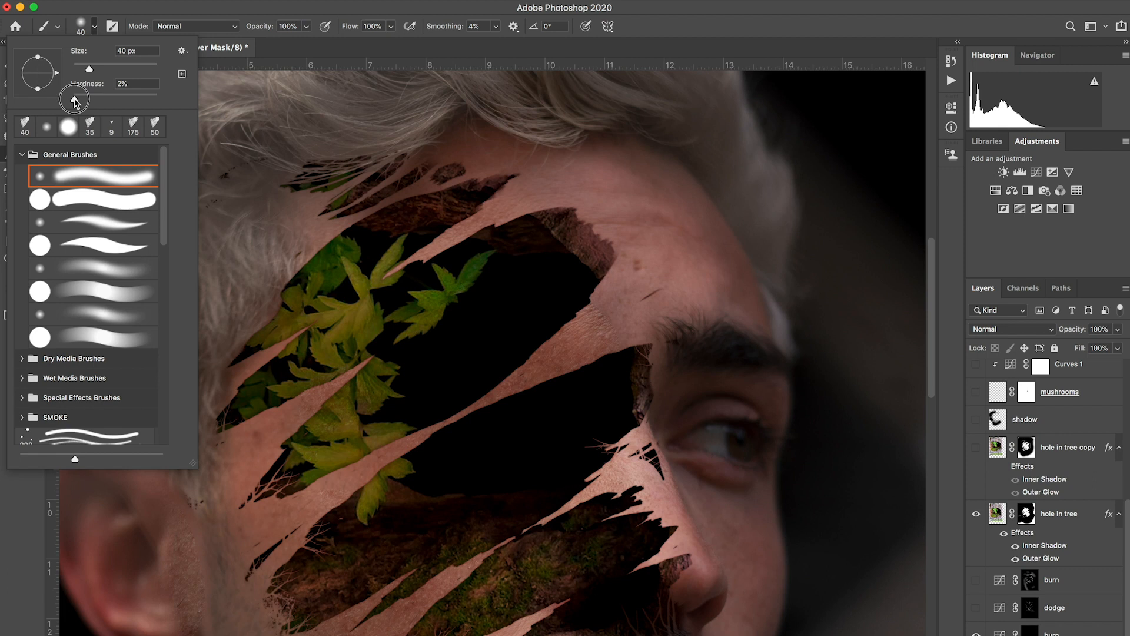
click(572, 335)
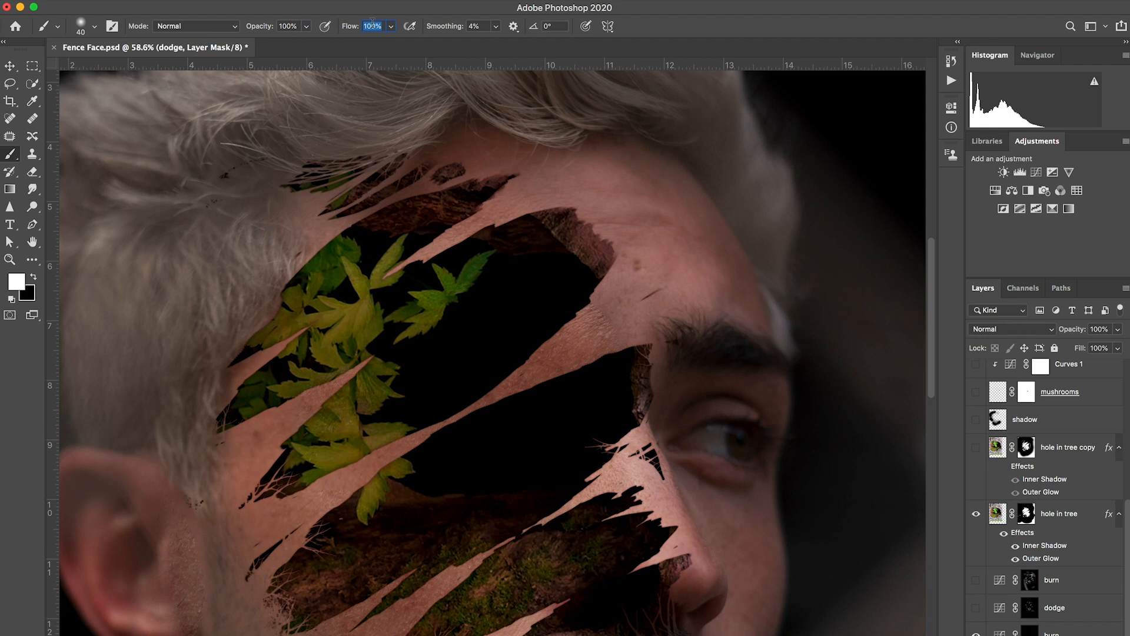
text(3)
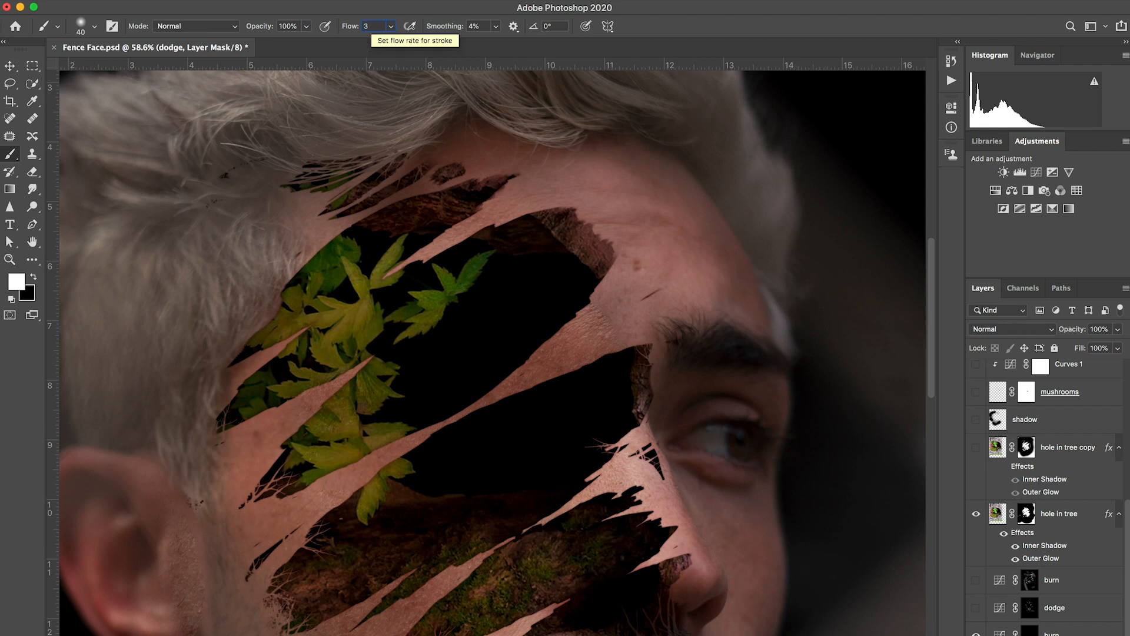
key(Return)
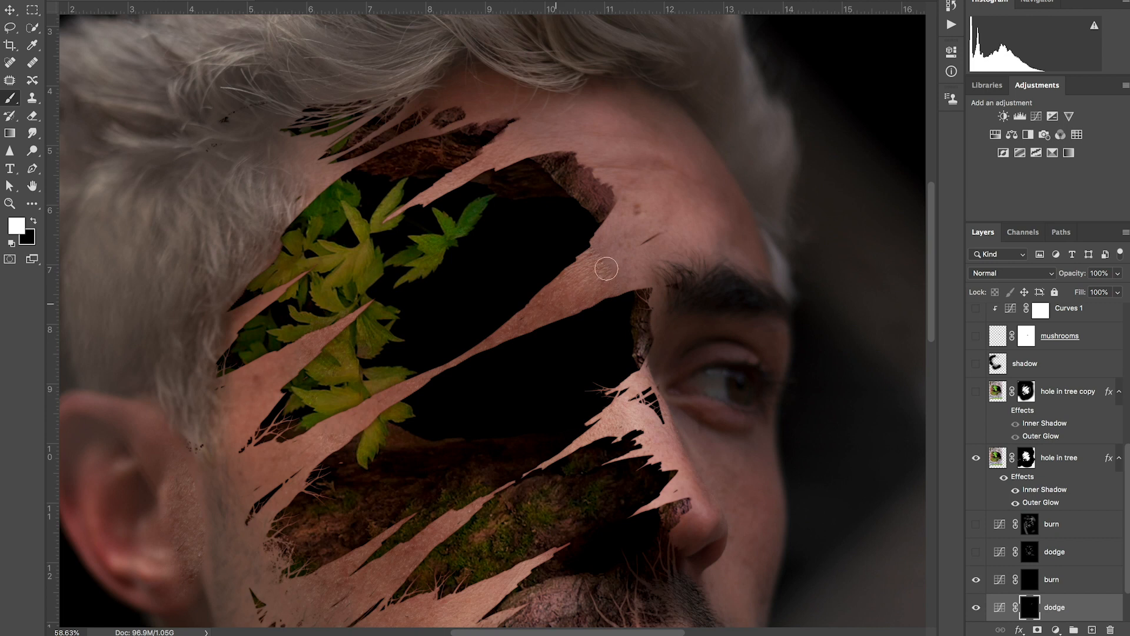
Step: Paint highlights on the torn skin strips in white on the dodge mask with the soft low-flow brush
mouse_move(610, 270)
mouse_down()
mouse_move(534, 324)
mouse_move(603, 292)
mouse_move(638, 241)
mouse_move(614, 250)
mouse_move(622, 233)
mouse_move(561, 295)
mouse_up()
key(super+minus)
key(super+minus)
key(super+minus)
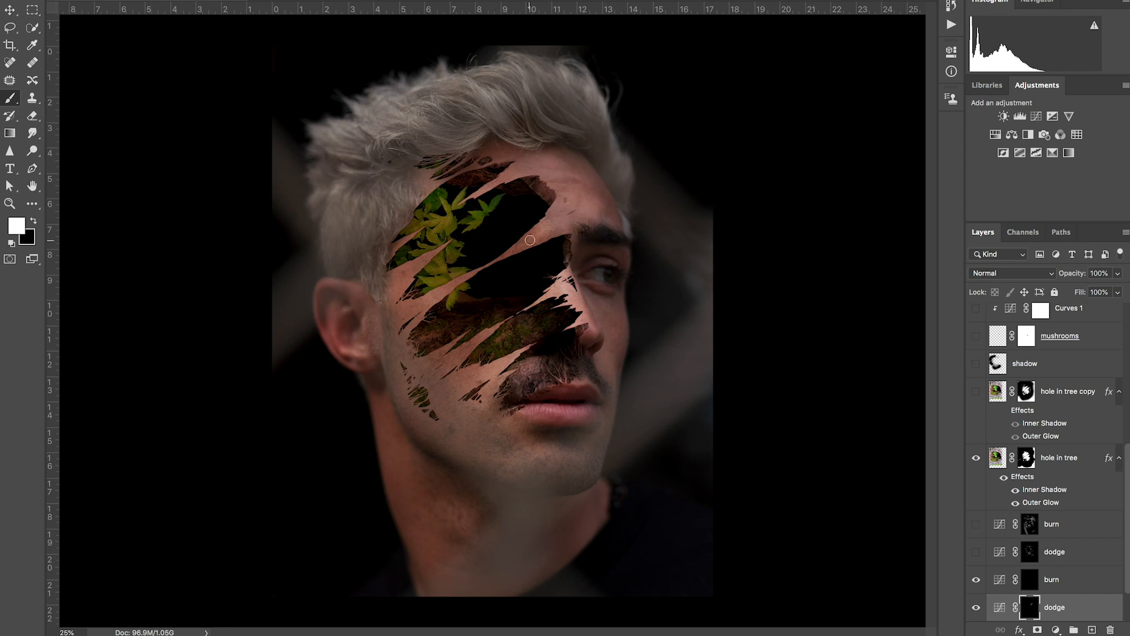
scroll(481, 271, up, 5)
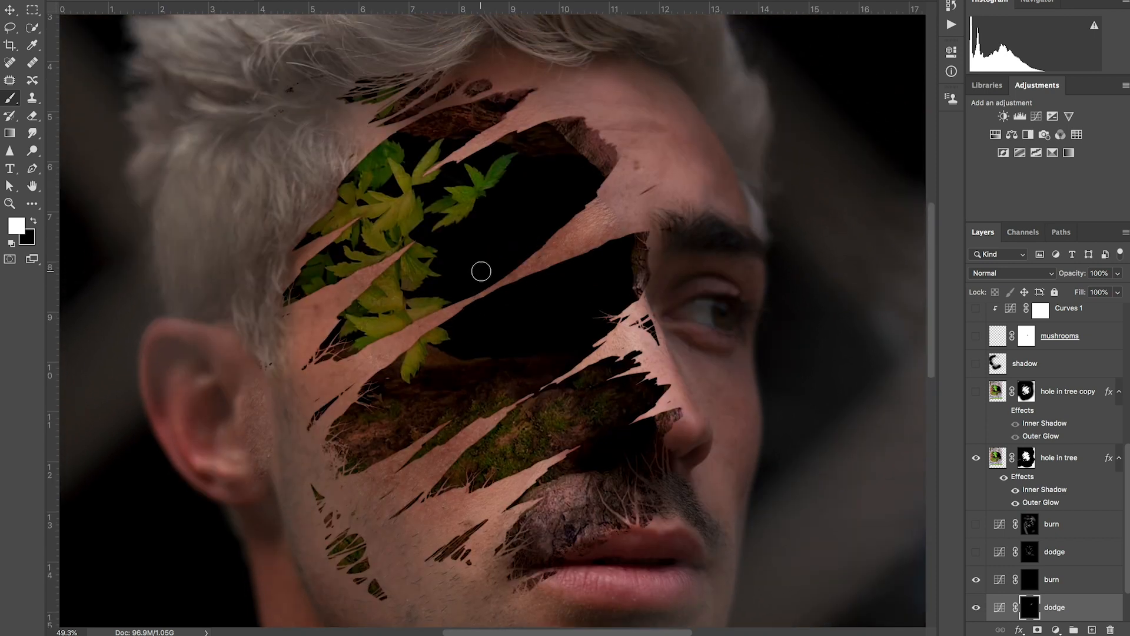
scroll(599, 250, up, 3)
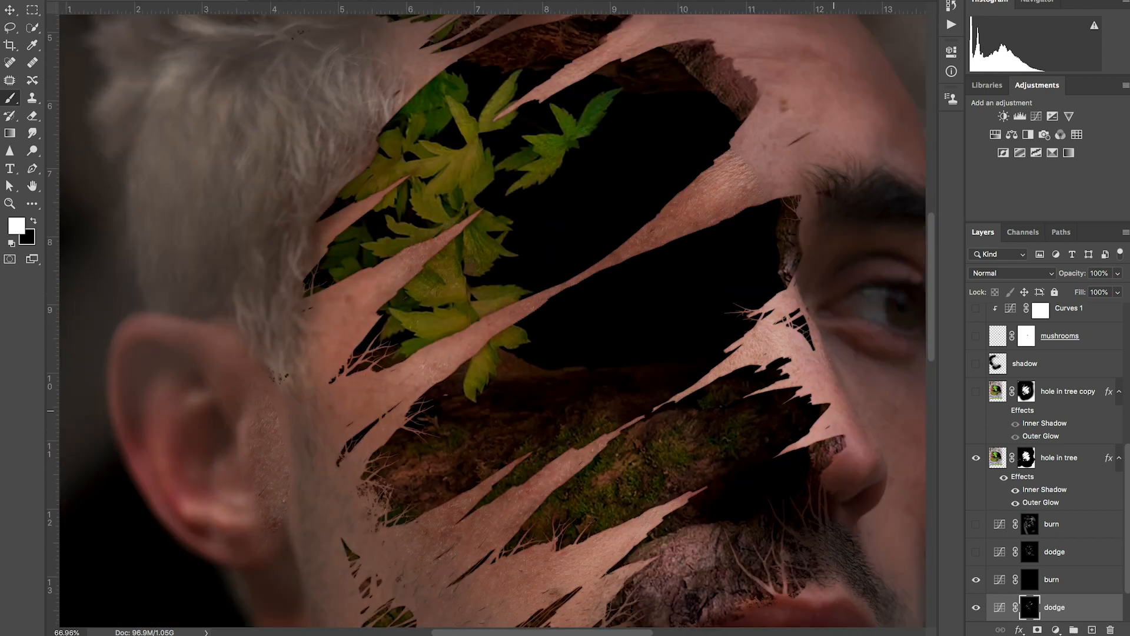
scroll(493, 318, down, 5)
scroll(492, 318, left, 1)
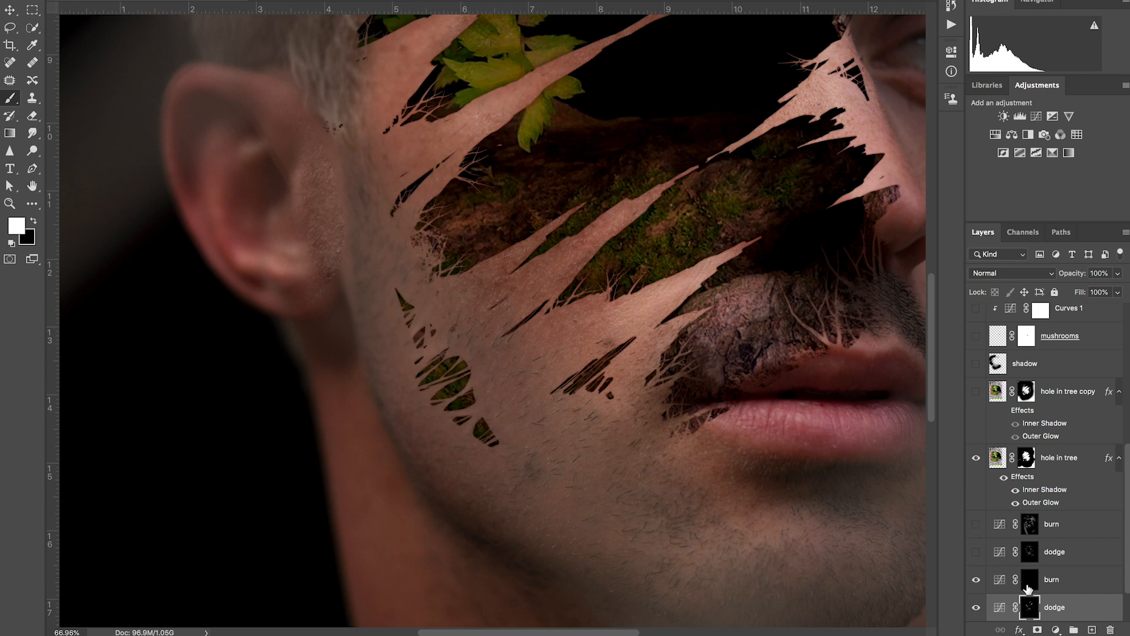
Step: Target the new burn layer's mask and paint shadows in white along the torn skin strips across the forehead, temple and upper cheek
click(1000, 581)
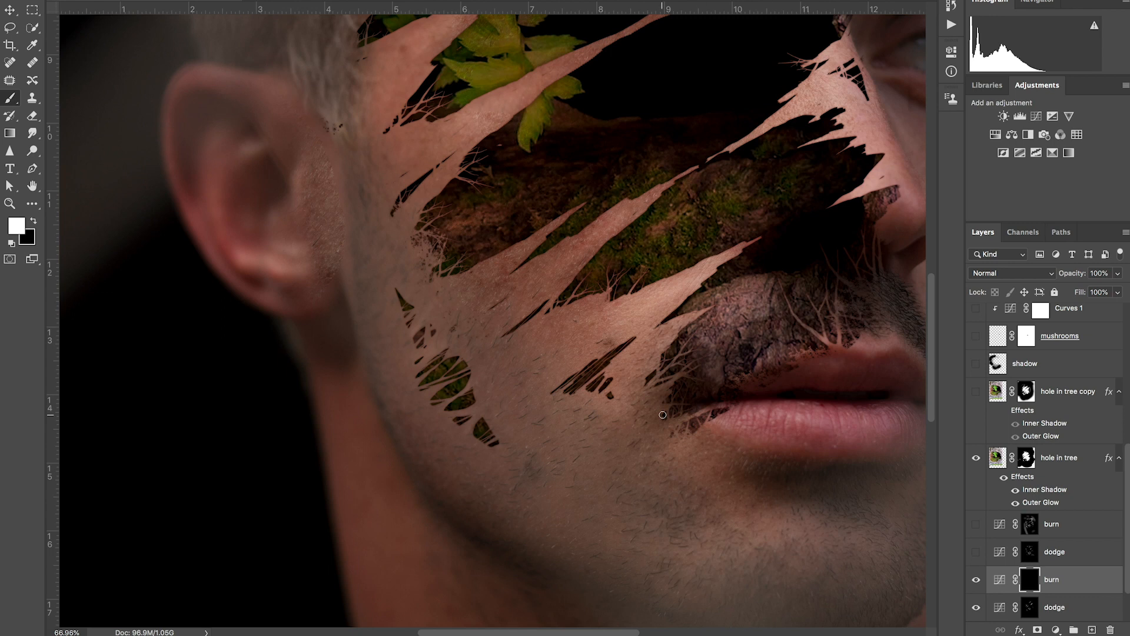
scroll(475, 363, up, 7)
scroll(474, 363, right, 4)
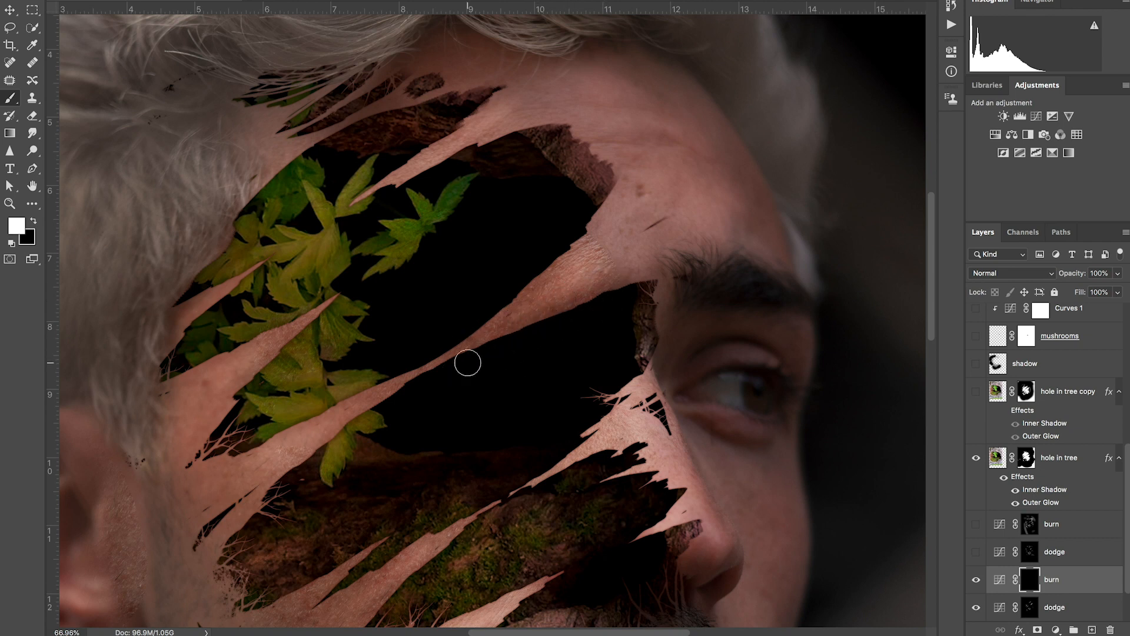
key(bracketright)
key(bracketright)
key(bracketright)
key(bracketright)
drag(583, 218, 470, 325)
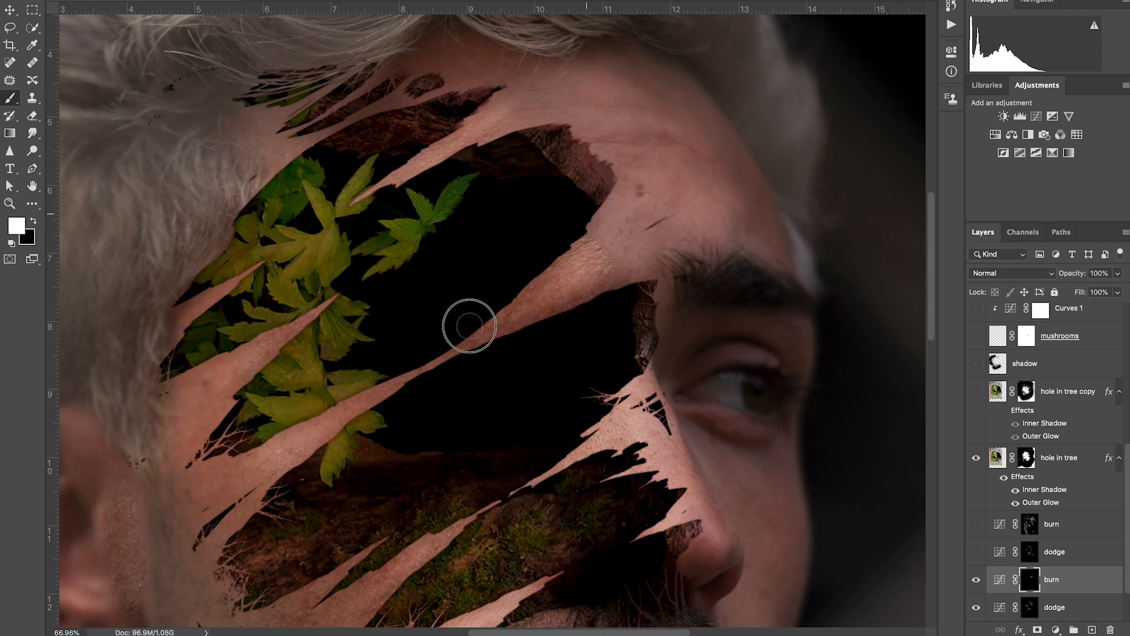
mouse_move(560, 133)
mouse_down()
mouse_move(514, 139)
mouse_move(547, 128)
mouse_move(442, 158)
mouse_move(454, 153)
mouse_move(368, 204)
mouse_up()
drag(475, 95, 285, 177)
drag(254, 275, 189, 333)
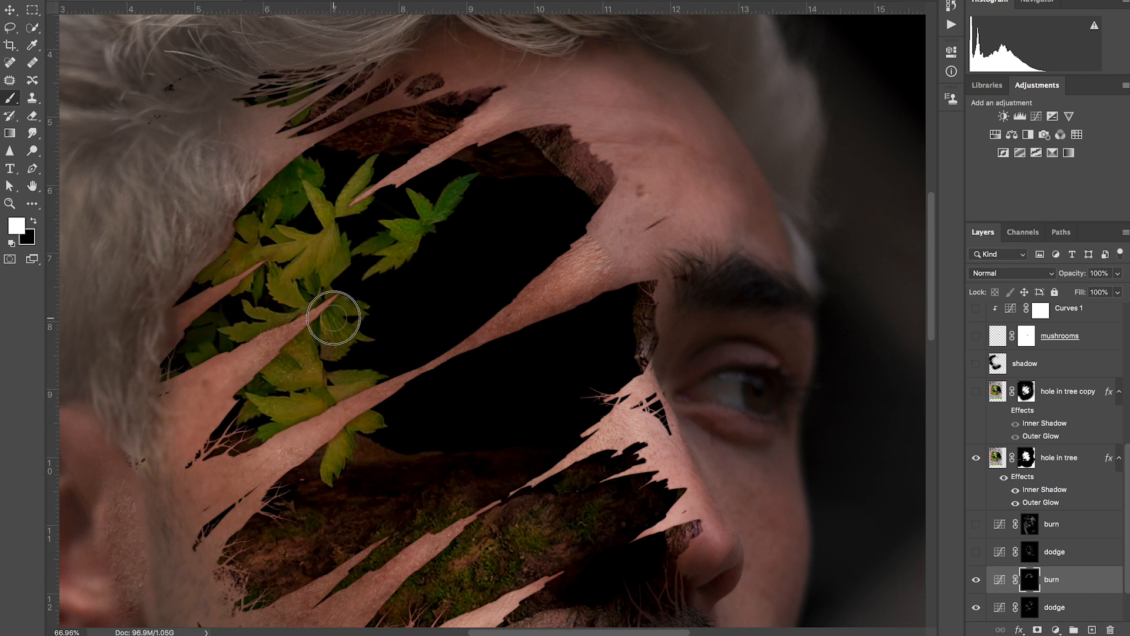
drag(334, 318, 223, 409)
Step: Paint shadows on the burn mask around the small torn slits on the lower cheek, varying the soft brush's size
key(bracketleft)
key(bracketleft)
key(bracketleft)
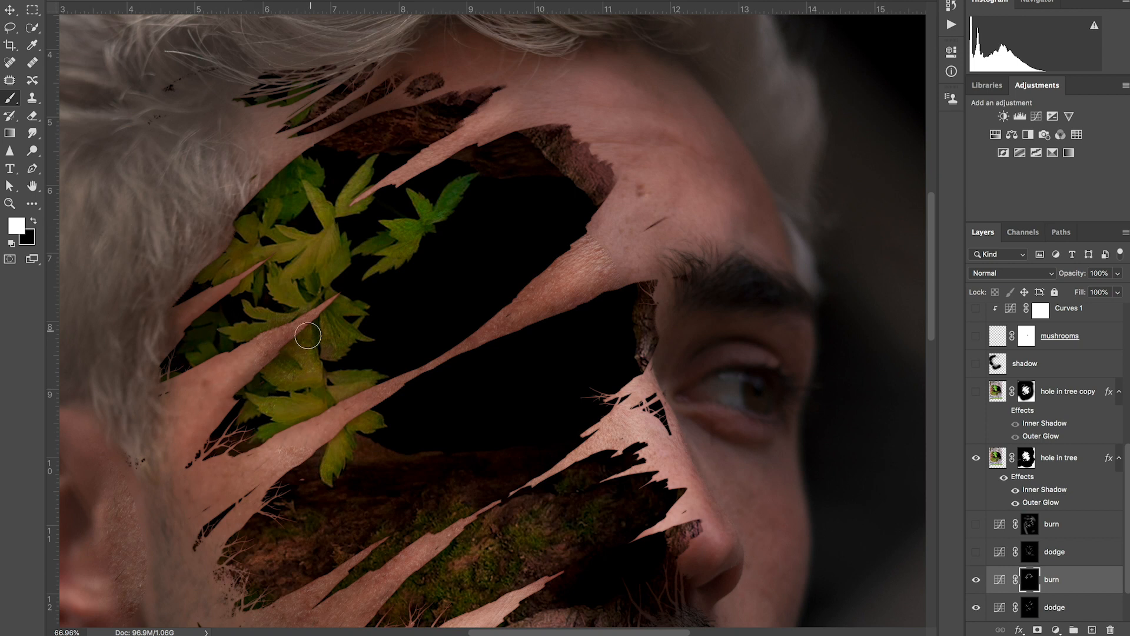
scroll(294, 521, down, 3)
scroll(524, 465, down, 3)
scroll(415, 464, up, 3)
scroll(416, 464, down, 1)
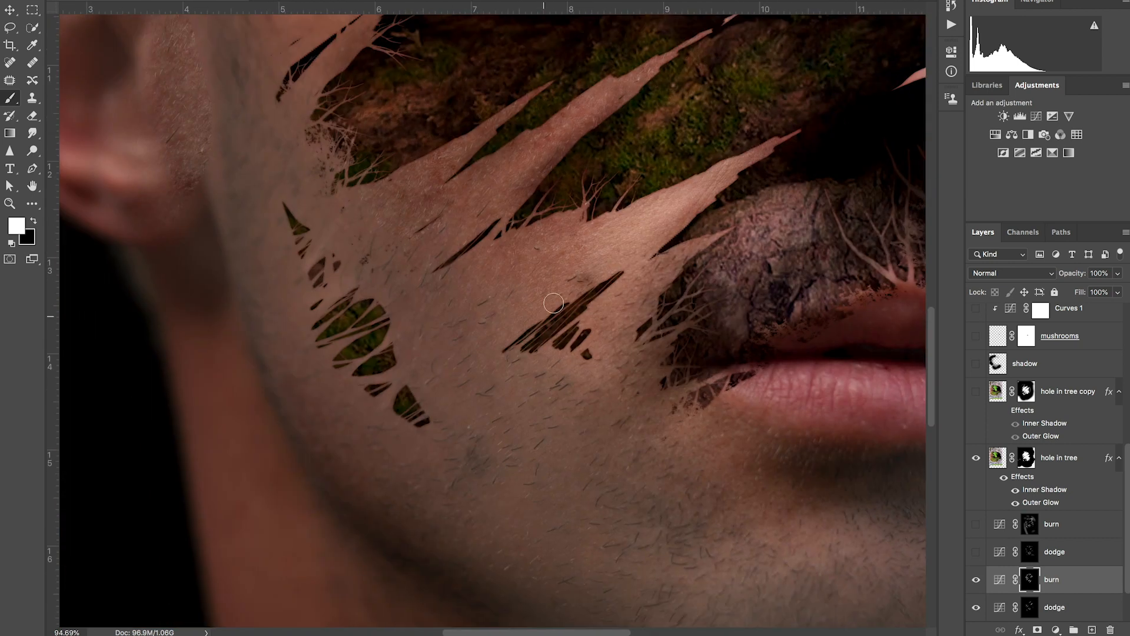
drag(347, 359, 304, 233)
drag(381, 372, 411, 400)
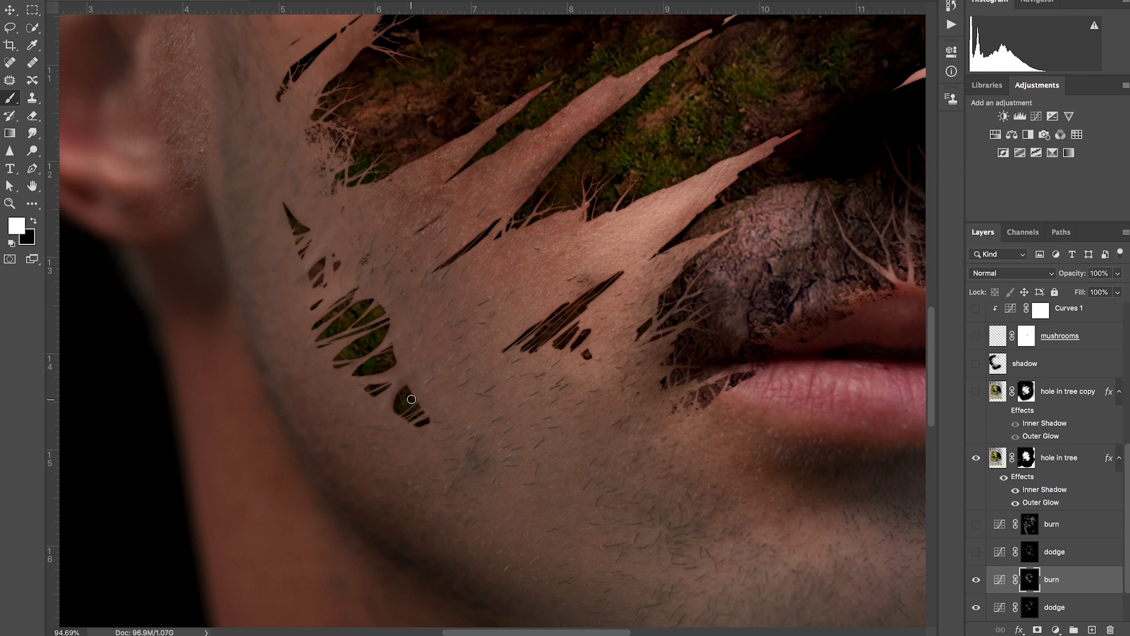
scroll(412, 399, up, 5)
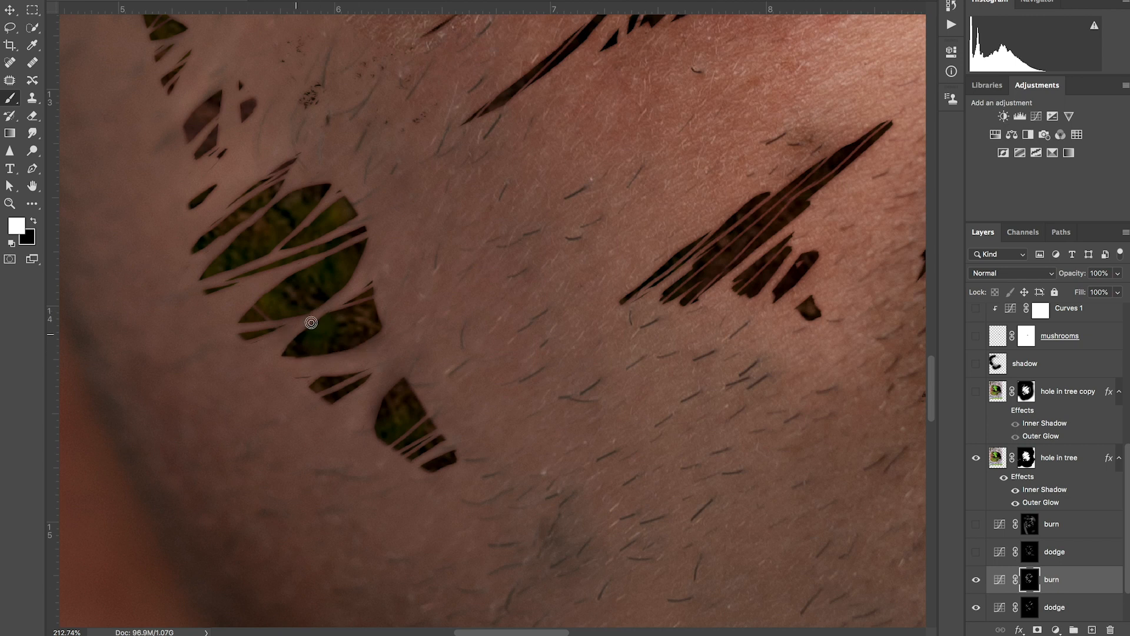
key(bracketright)
key(bracketright)
key(bracketright)
scroll(310, 311, down, 3)
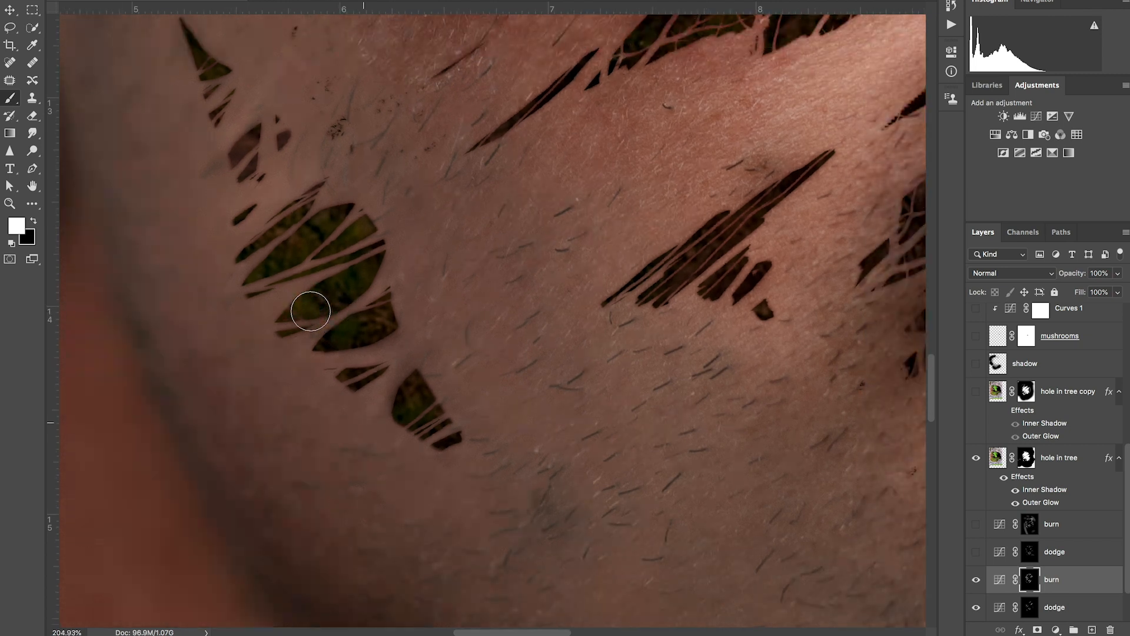
key(bracketright)
key(bracketright)
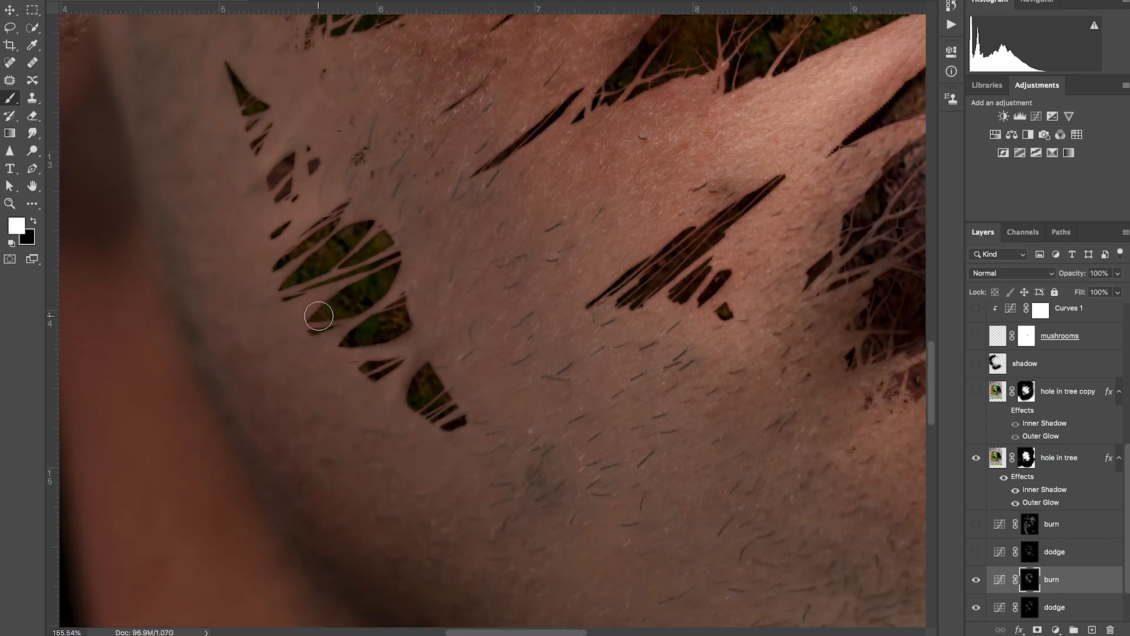
Step: Burn the skin on the forehead along the upper edge of the large hole
scroll(320, 312, down, 2)
scroll(318, 316, down, 5)
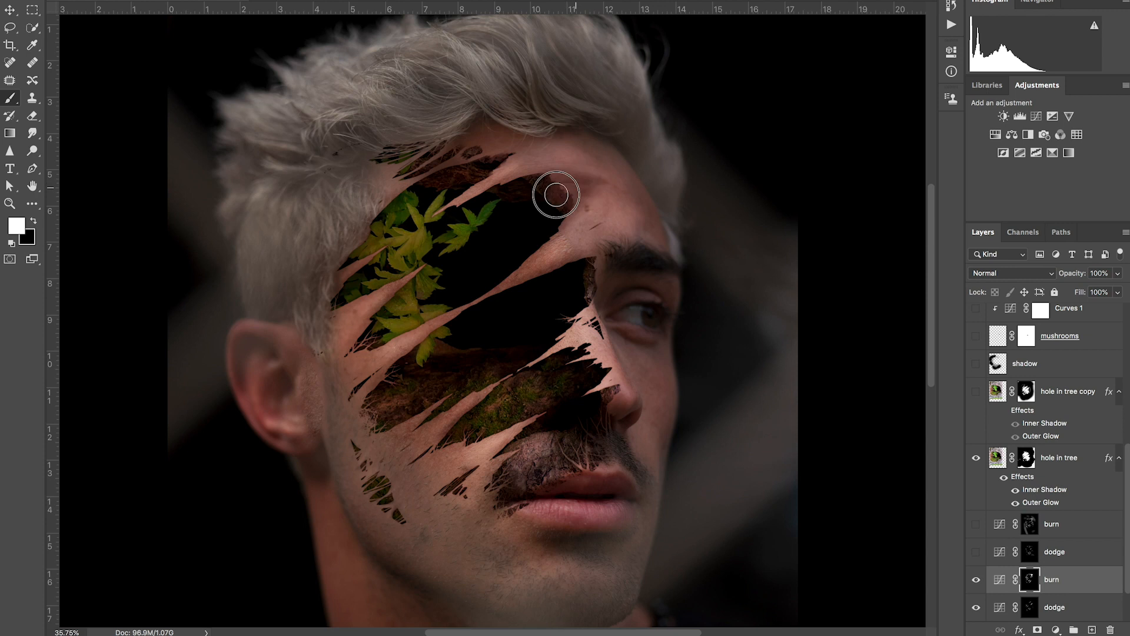
drag(558, 192, 575, 180)
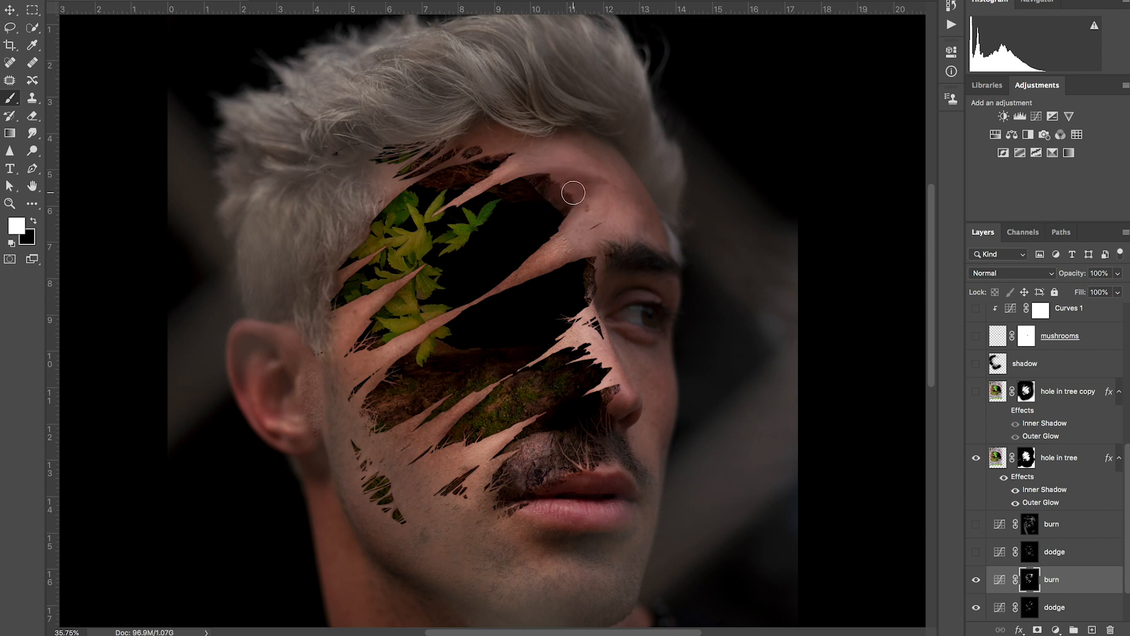
mouse_move(566, 189)
mouse_down()
mouse_move(543, 186)
mouse_move(566, 189)
mouse_move(556, 208)
mouse_up()
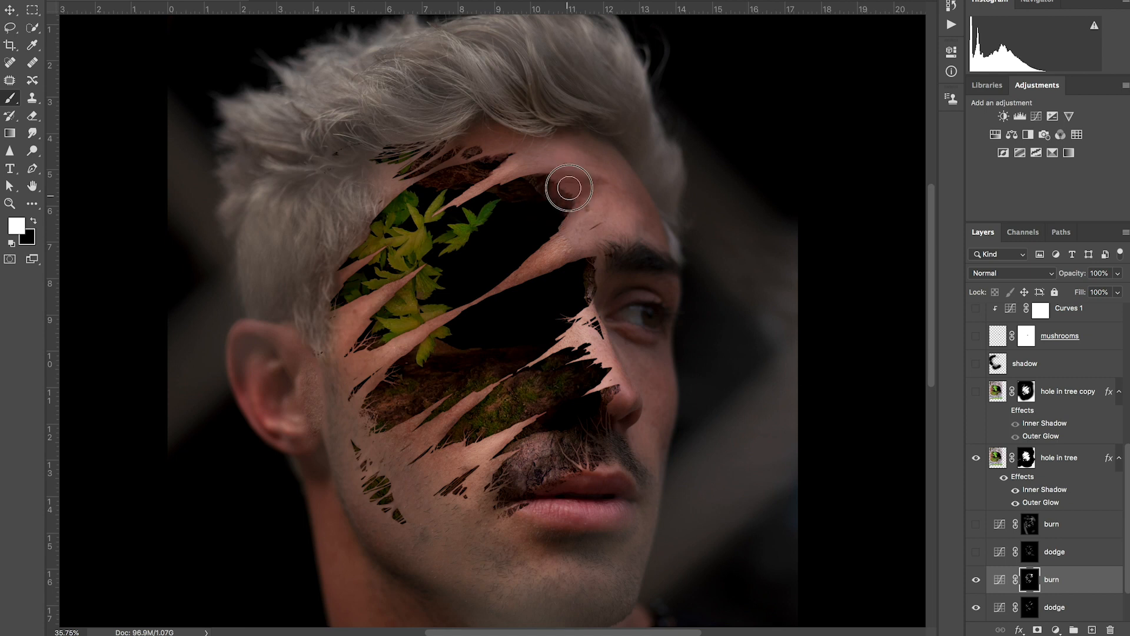
Step: Deepen the new burn curve by moving its point to input 150, output 102
double_click(999, 581)
drag(878, 175, 879, 176)
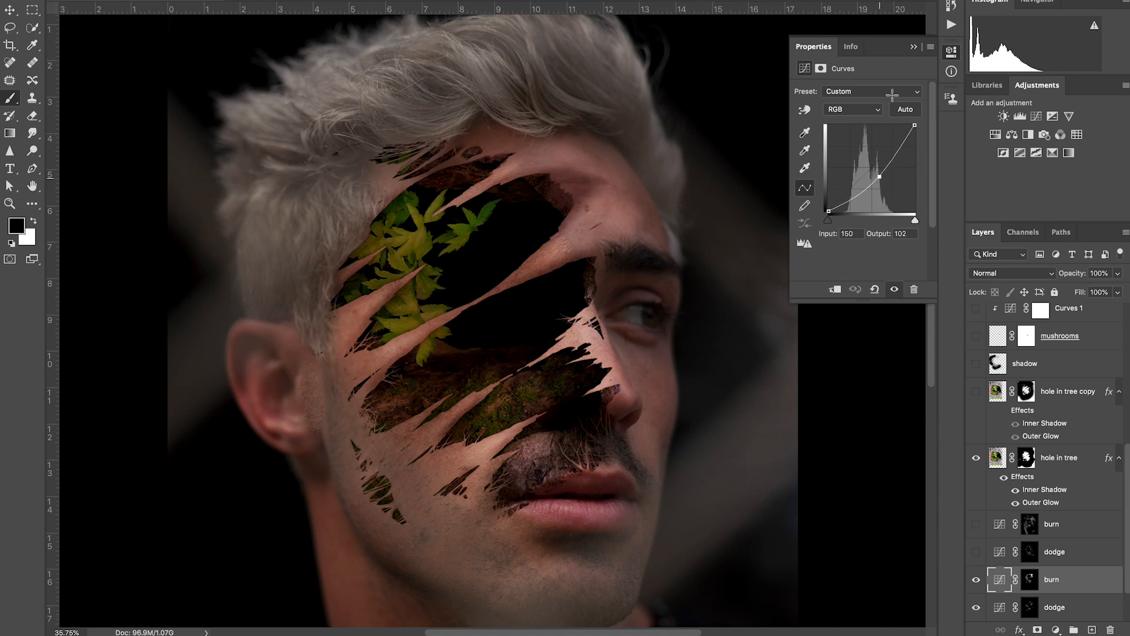
click(914, 48)
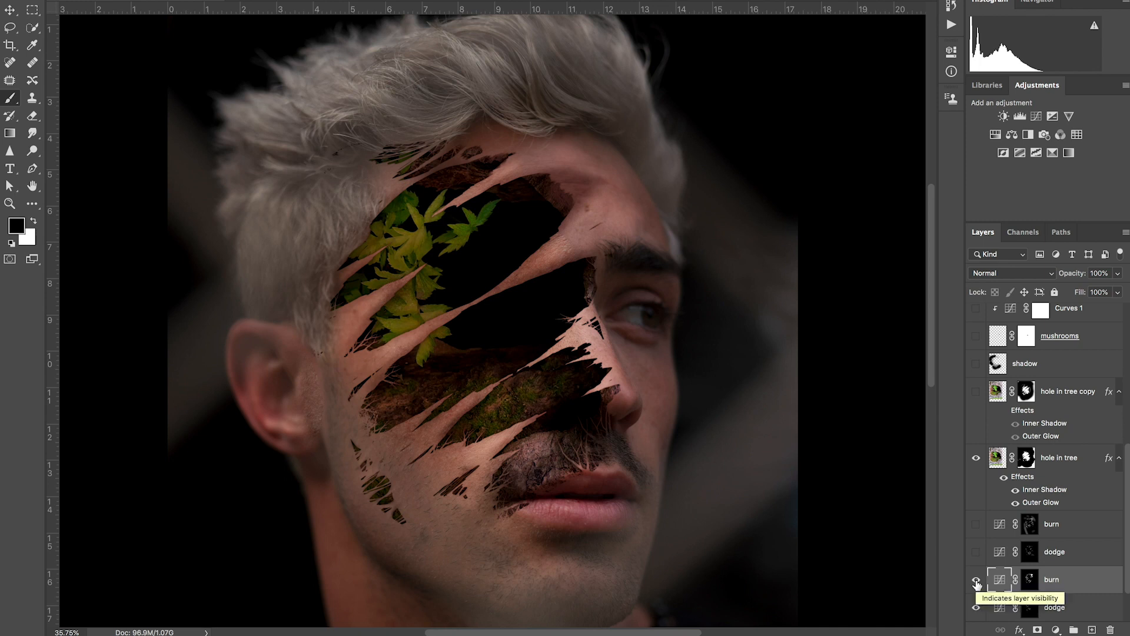
Step: Hide the new dodge and burn curves, and show the original pair plus every layer above them up to Fence Face_Final
mouse_move(976, 582)
mouse_down()
mouse_move(977, 607)
mouse_move(977, 523)
mouse_up()
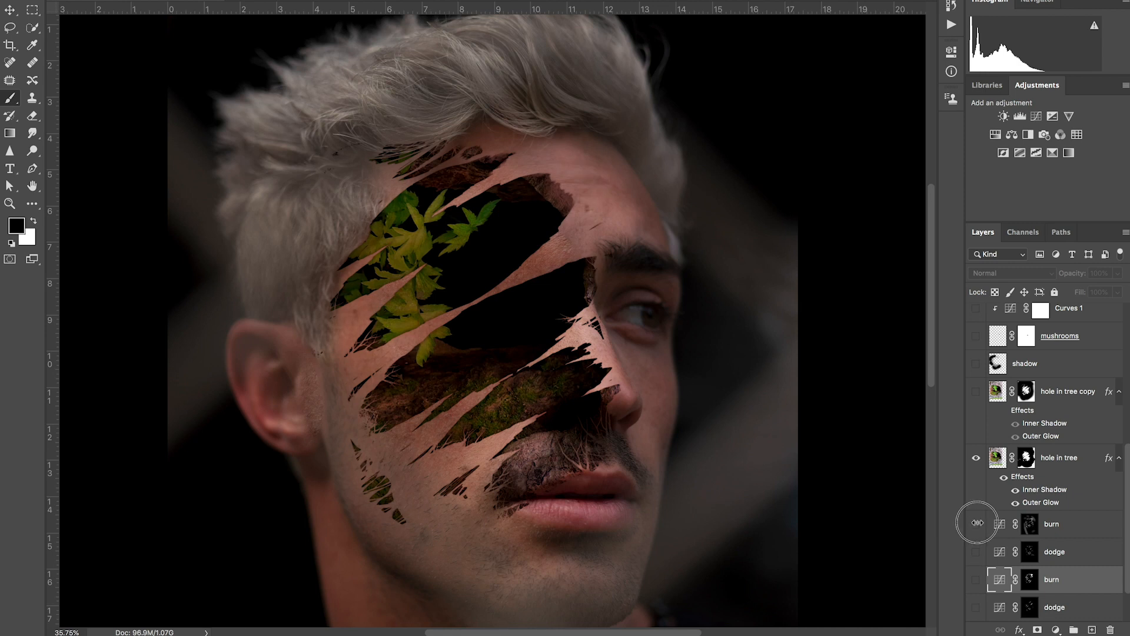
click(977, 522)
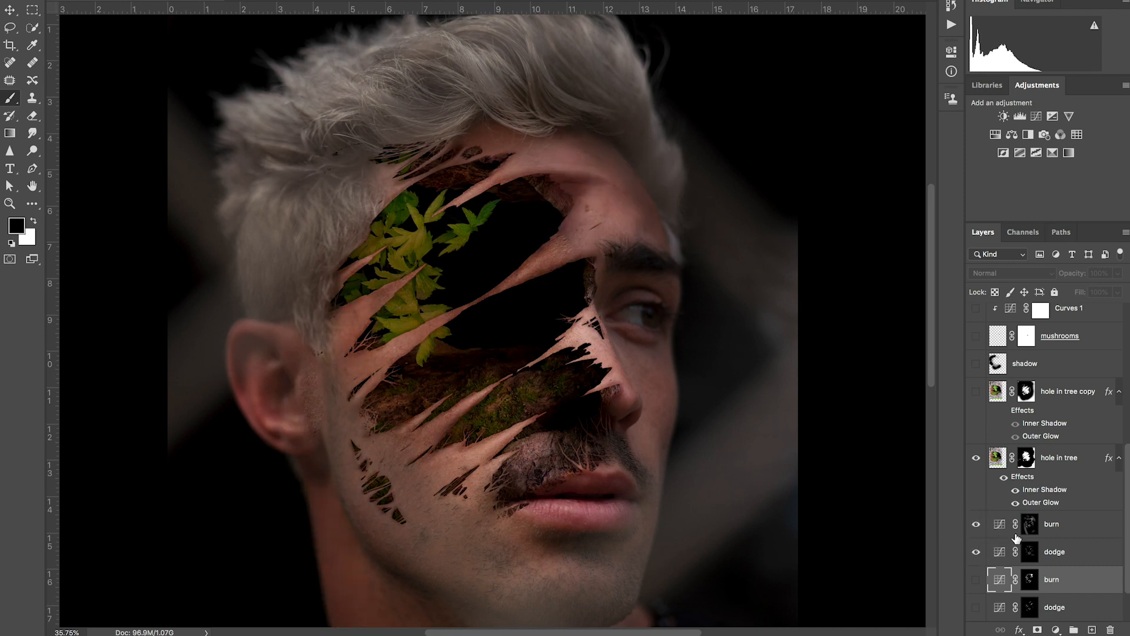
scroll(1004, 502, up, 3)
drag(976, 460, 977, 322)
scroll(1008, 393, up, 4)
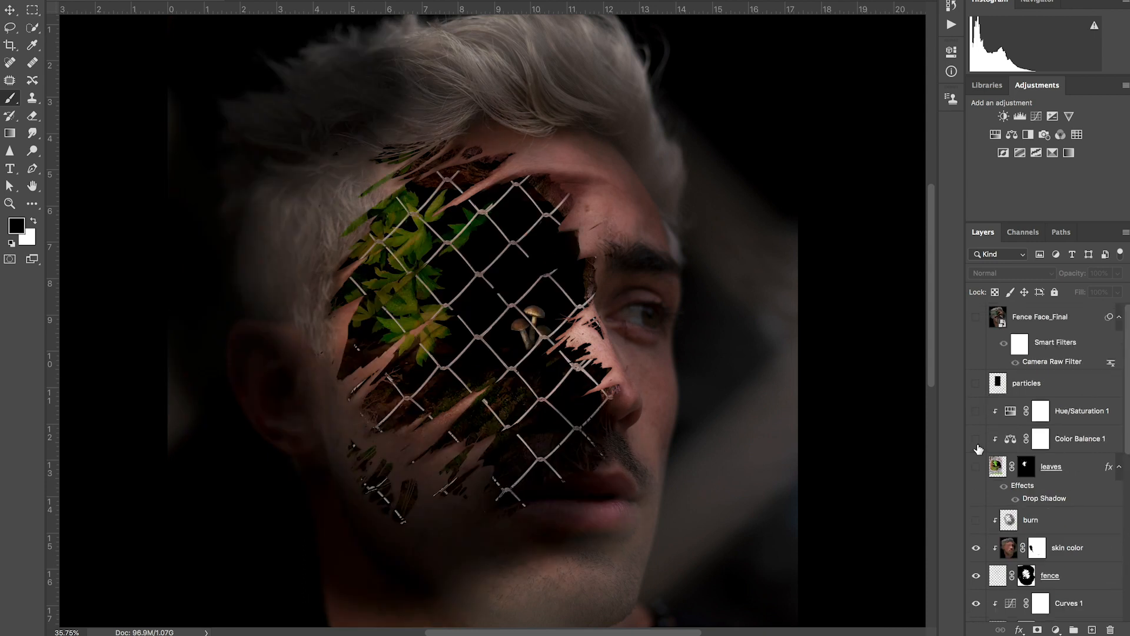
drag(979, 510, 977, 321)
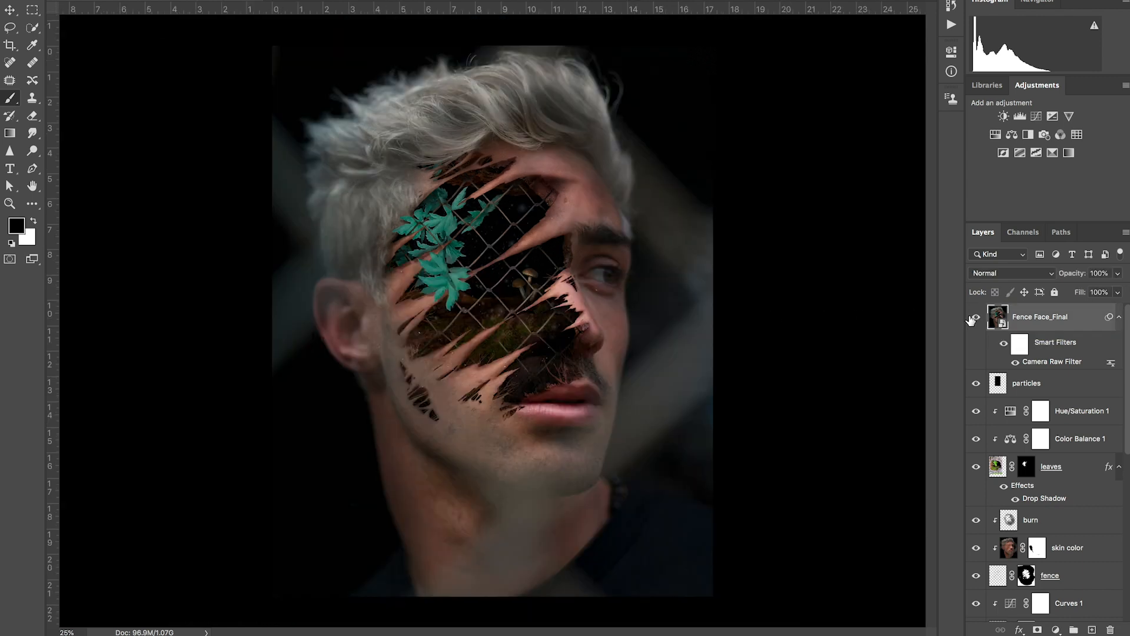
key(v)
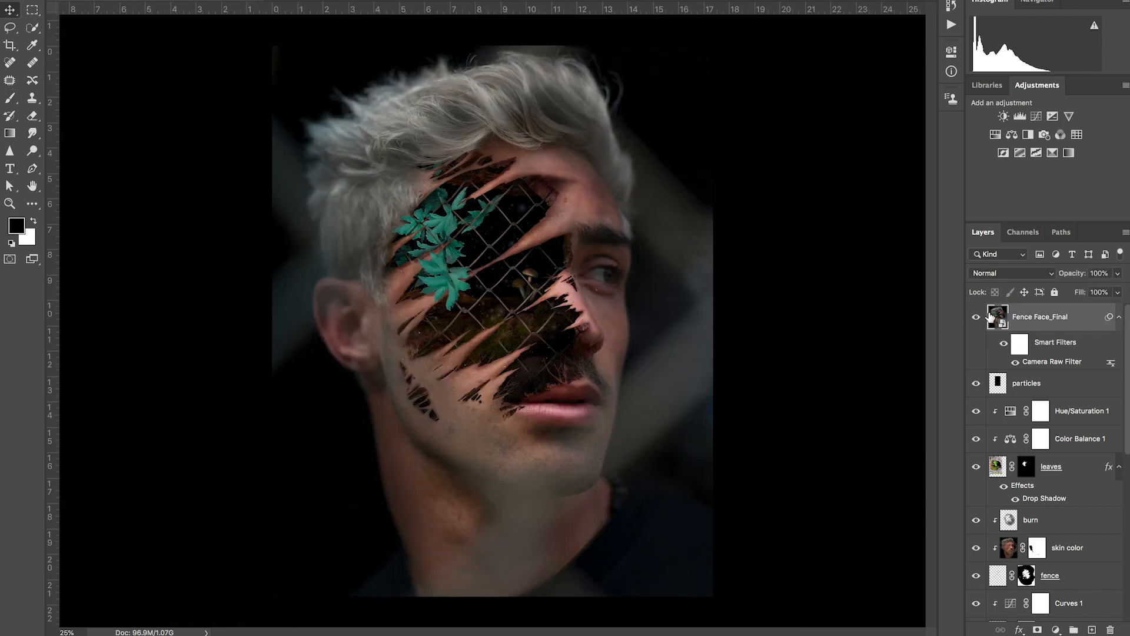